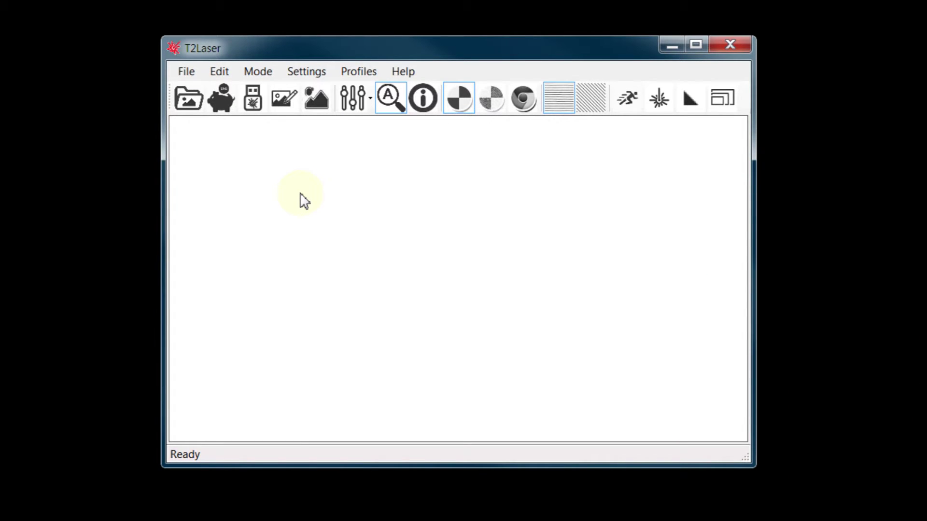
# Create a new sketch with a custom drawing size of X 200 by Y 100
pyautogui.click(290, 116)
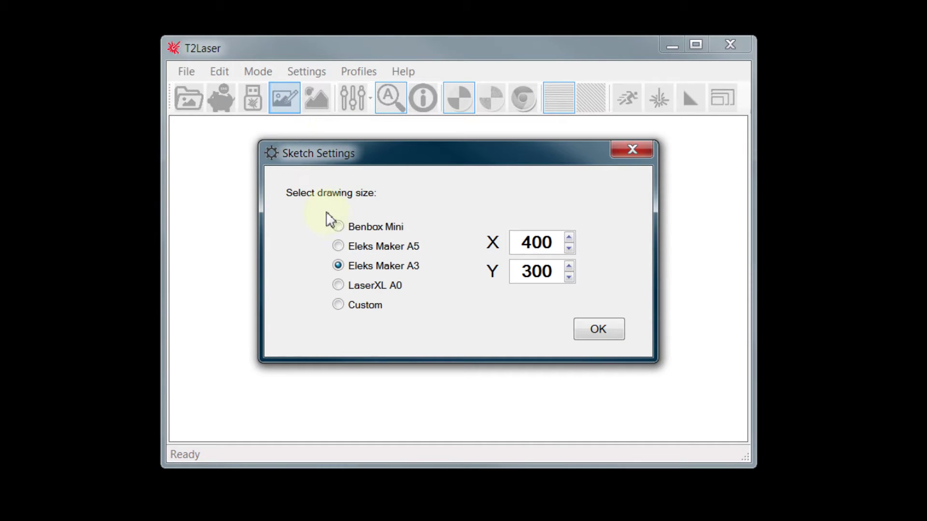
pyautogui.click(338, 305)
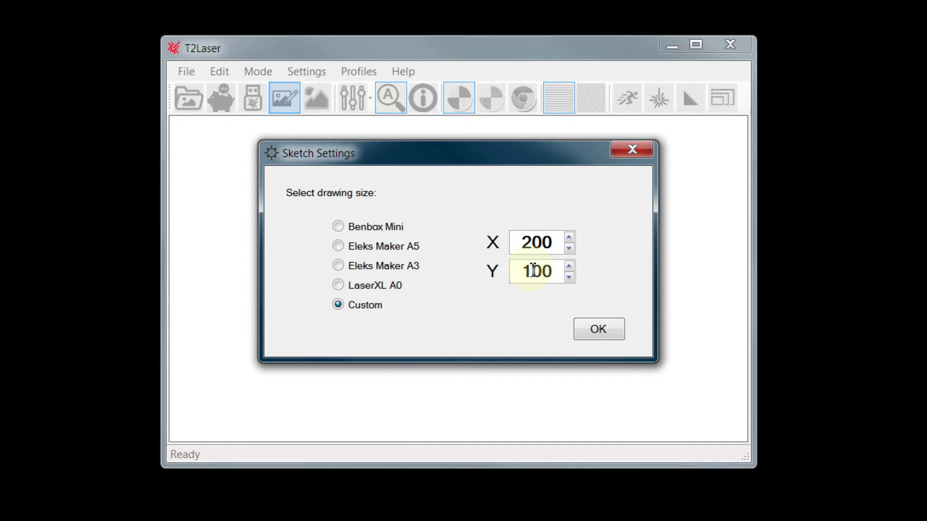
pyautogui.click(596, 330)
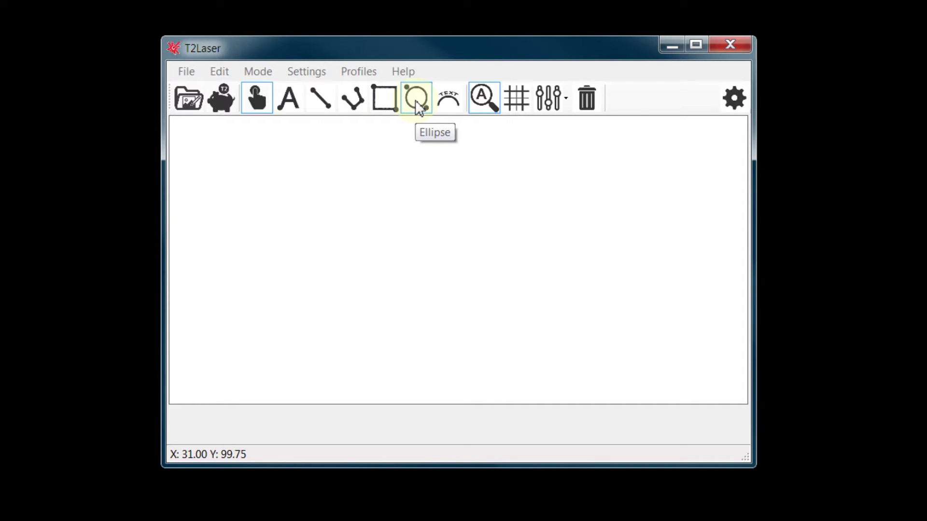
pyautogui.click(353, 104)
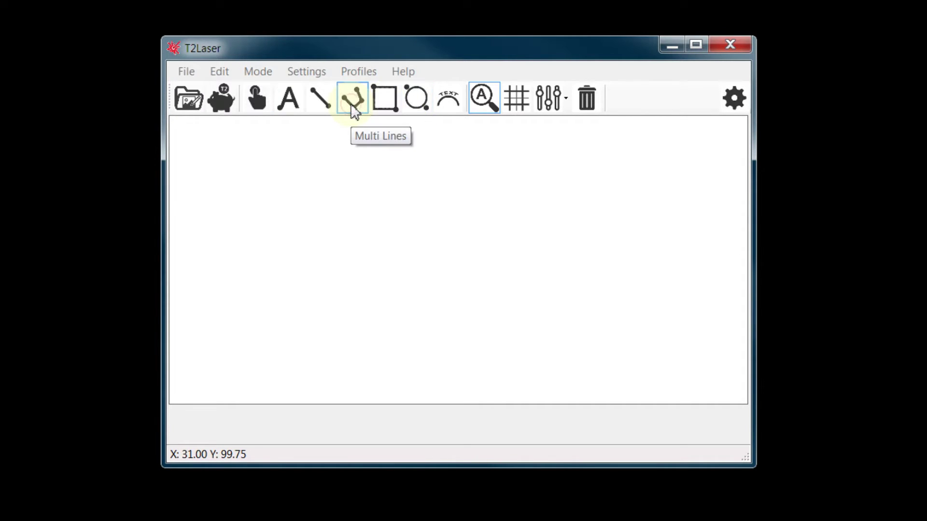
# Draw a closed diamond outline with Multi Lines
pyautogui.click(288, 236)
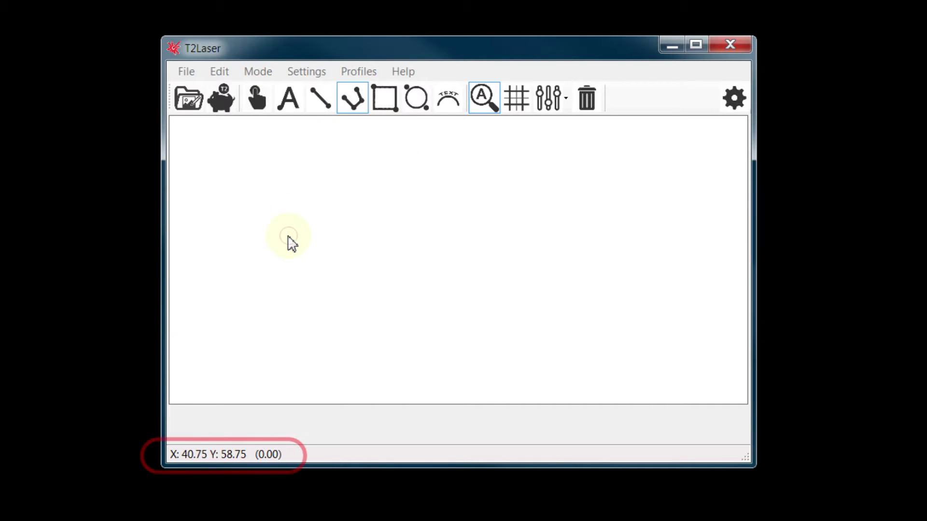
pyautogui.click(327, 152)
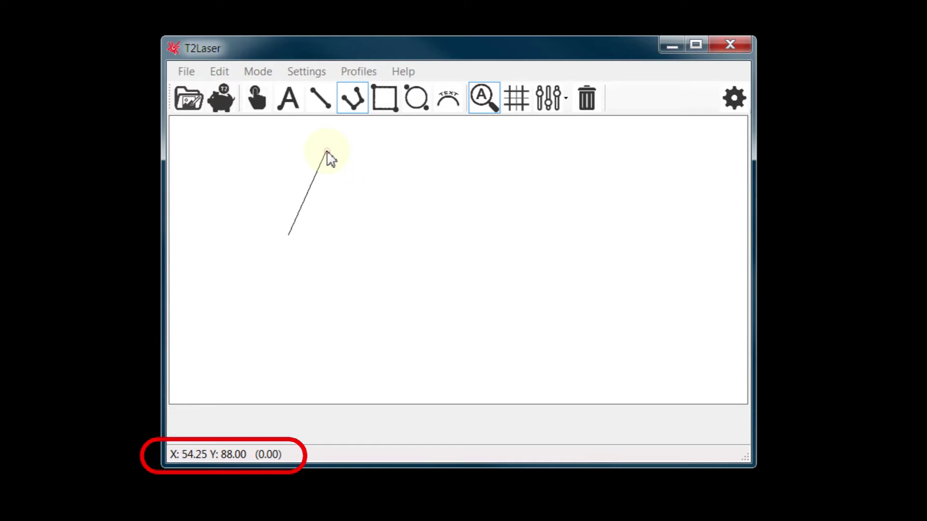
pyautogui.click(375, 230)
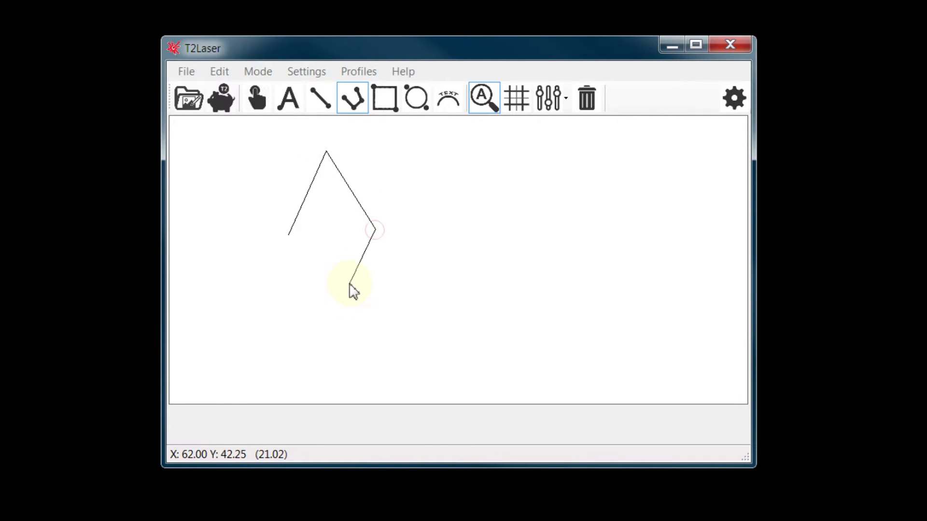
pyautogui.click(338, 308)
pyautogui.rightClick(337, 308)
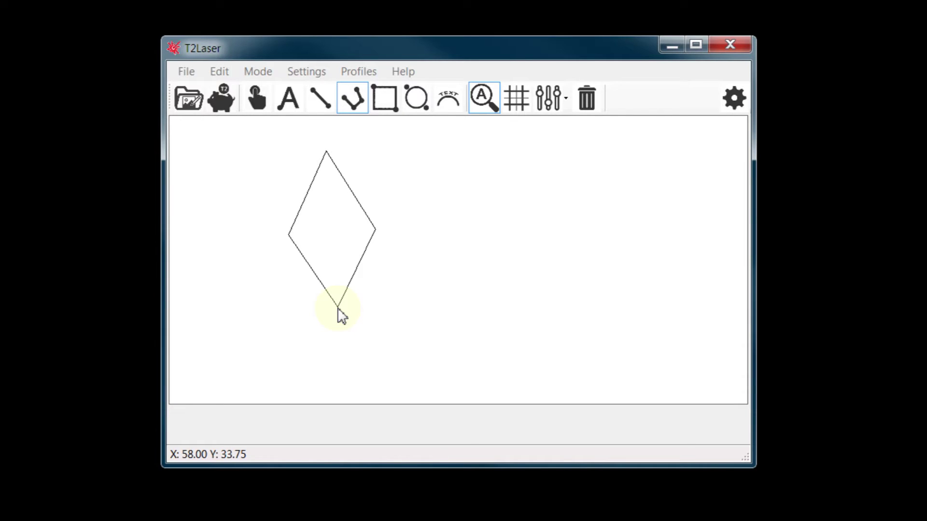
# Delete the diamond's lower-right edge, then clear all shapes from the sketch
pyautogui.click(256, 96)
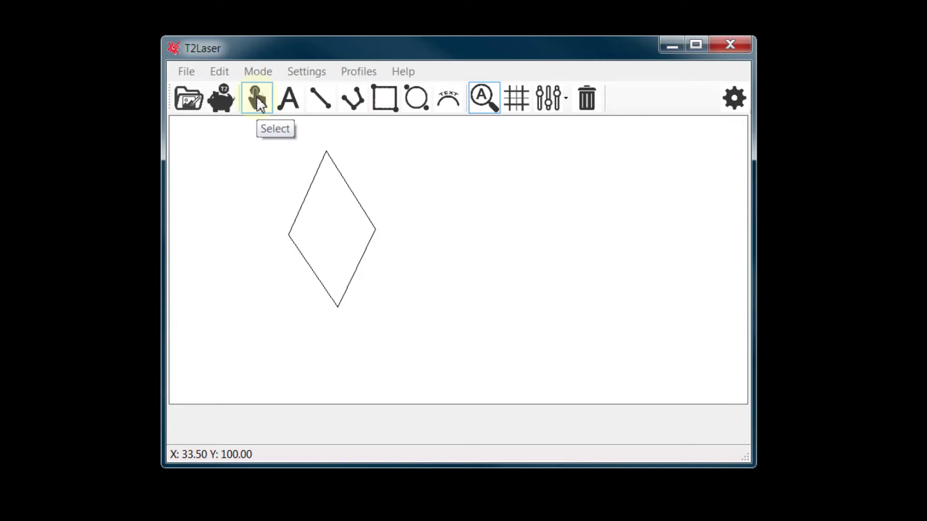
pyautogui.click(362, 264)
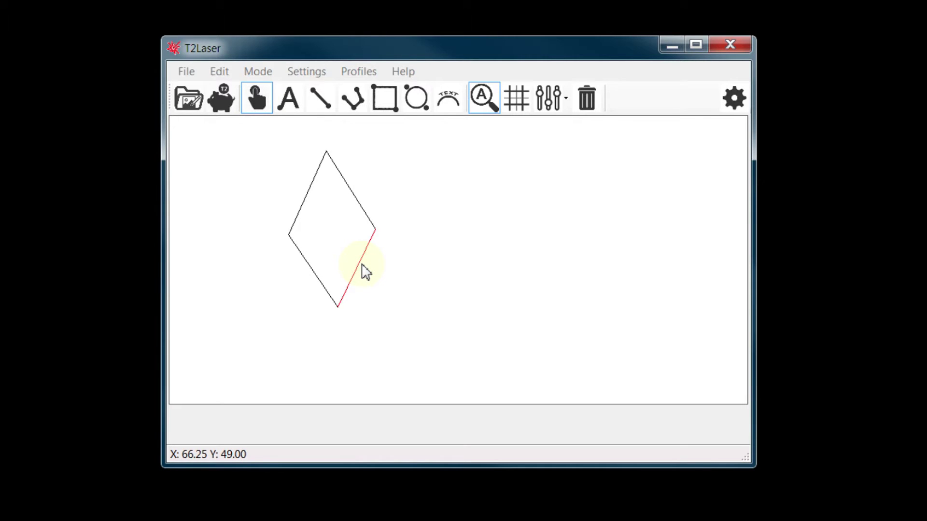
pyautogui.press('Delete')
pyautogui.click(586, 107)
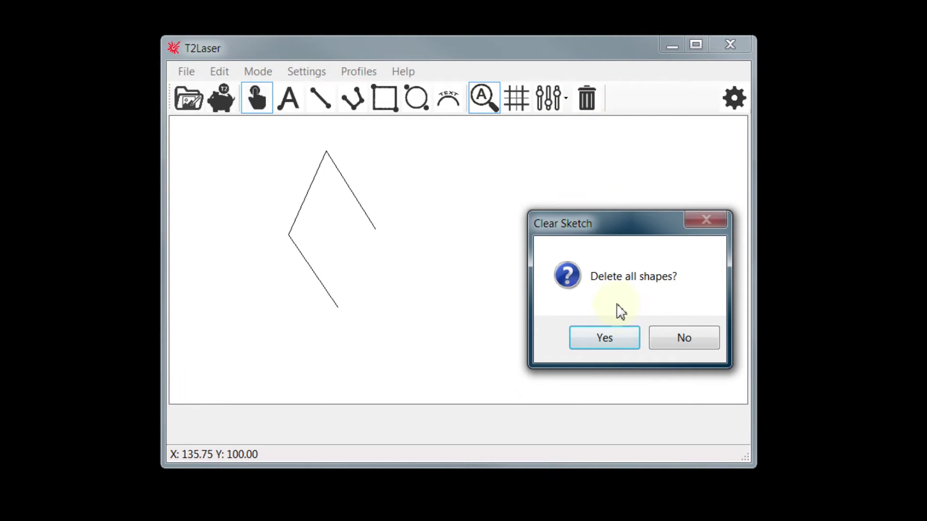
pyautogui.click(624, 332)
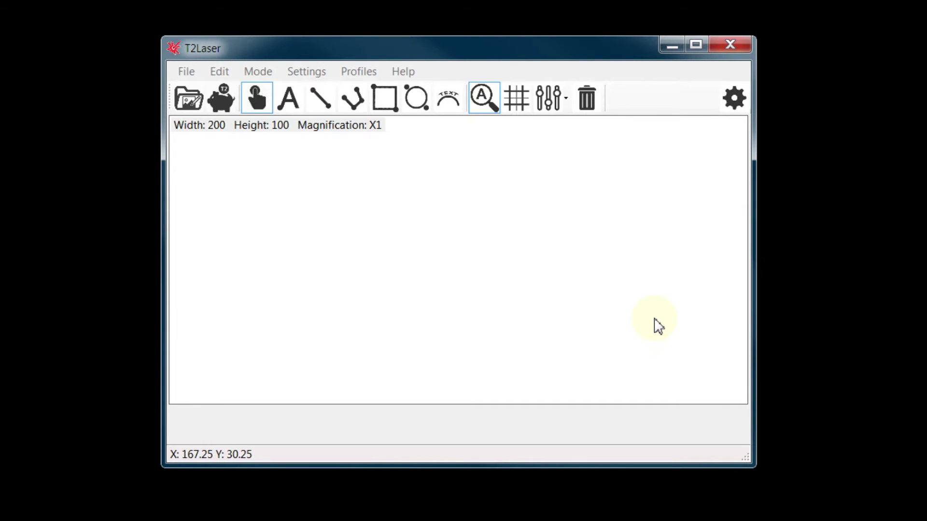
# Show a grid with spacing 10 and cycle AutoZoom through X2 and X5 back to X1
pyautogui.click(549, 99)
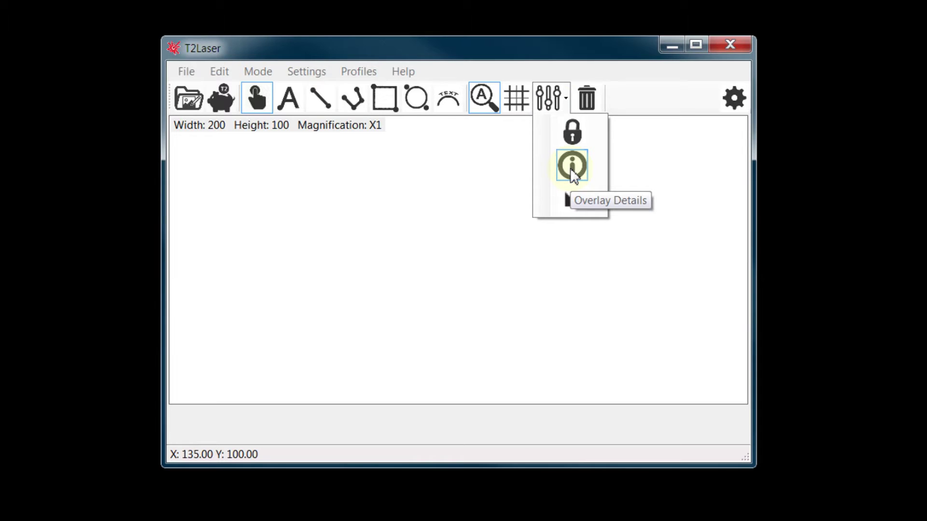
pyautogui.click(497, 178)
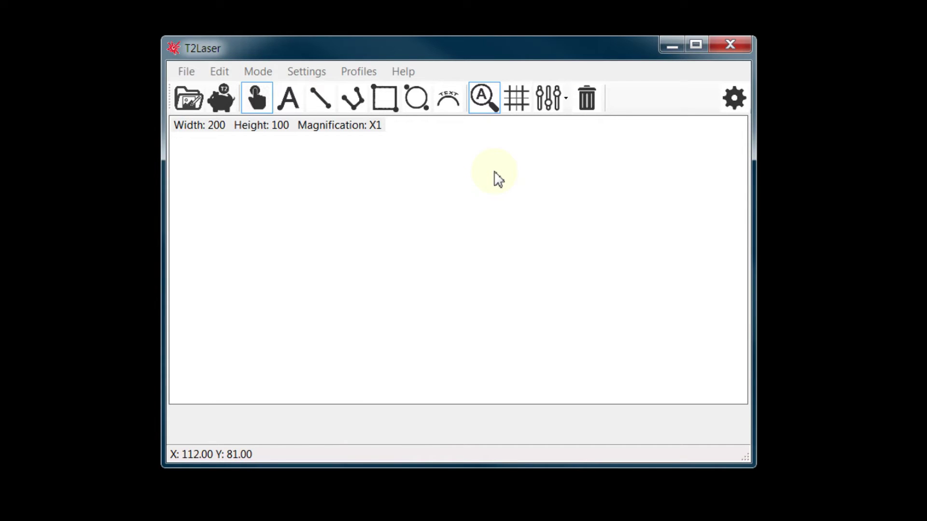
pyautogui.click(518, 99)
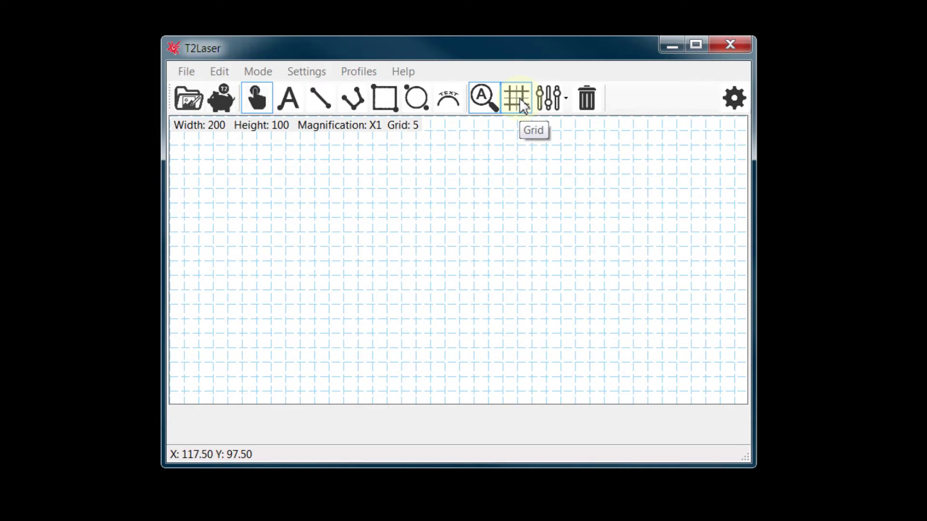
pyautogui.click(520, 100)
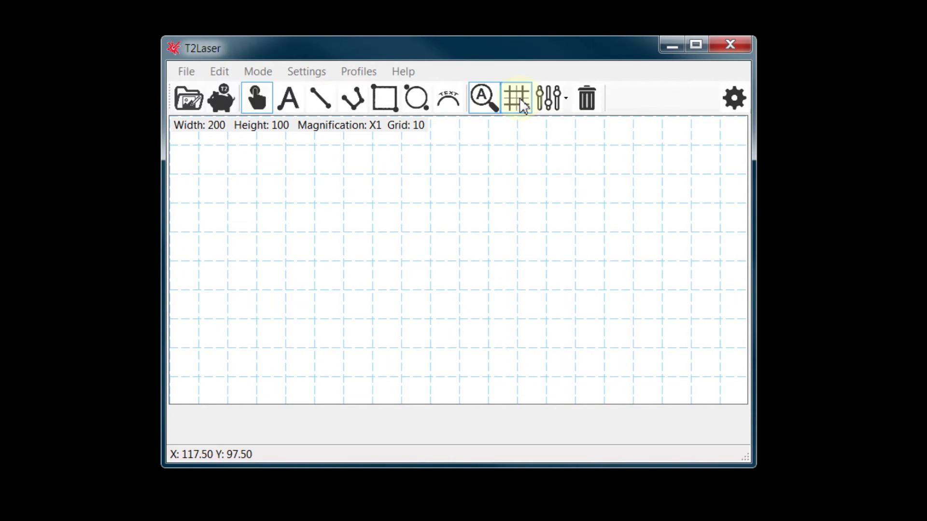
pyautogui.click(481, 105)
pyautogui.click(481, 106)
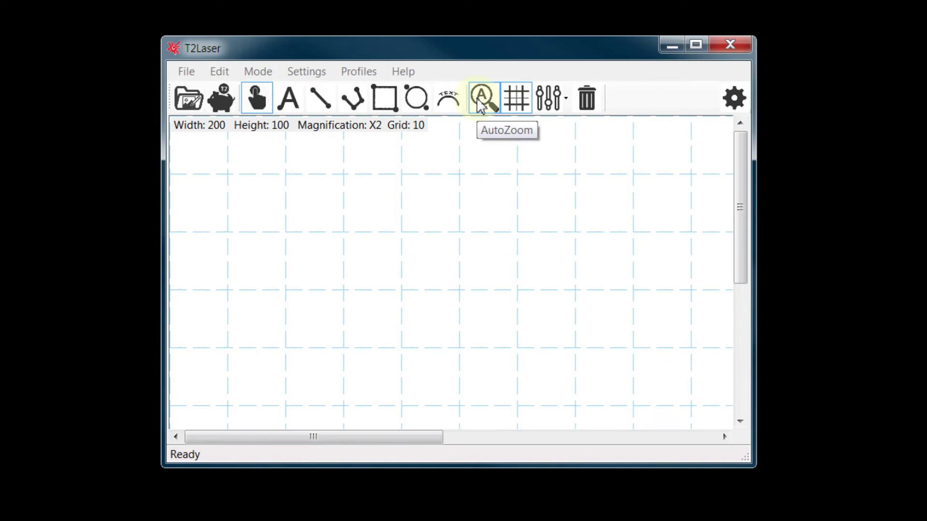
pyautogui.click(482, 106)
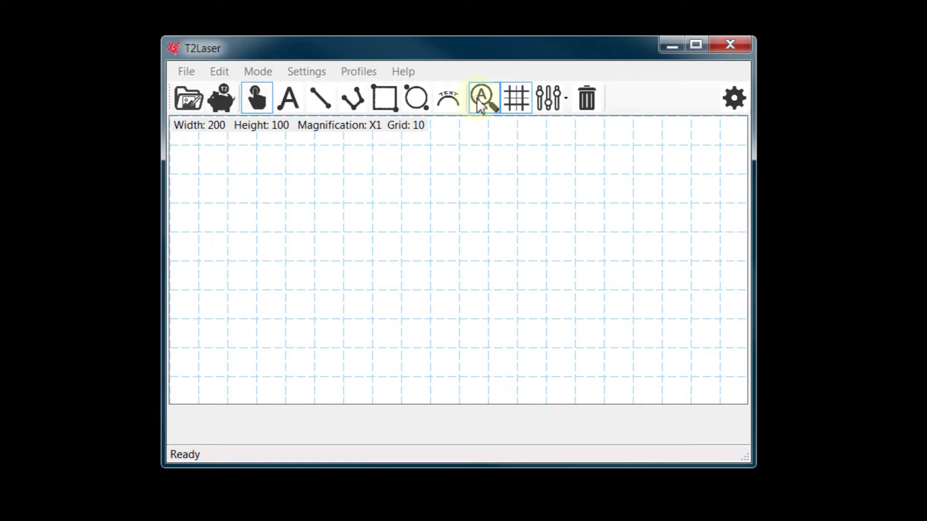
# Draw a rectangle in the upper middle of the canvas and select it
pyautogui.click(386, 101)
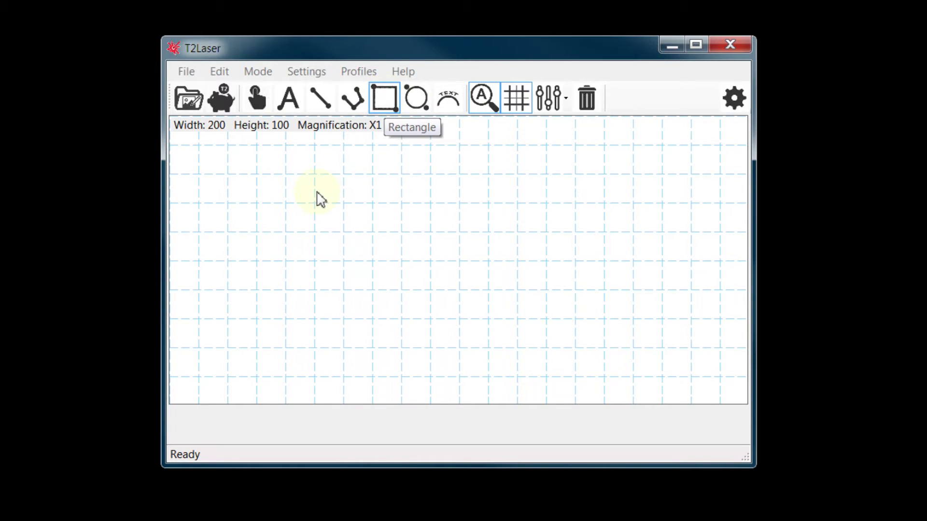
pyautogui.moveTo(313, 204); pyautogui.dragTo(494, 324)
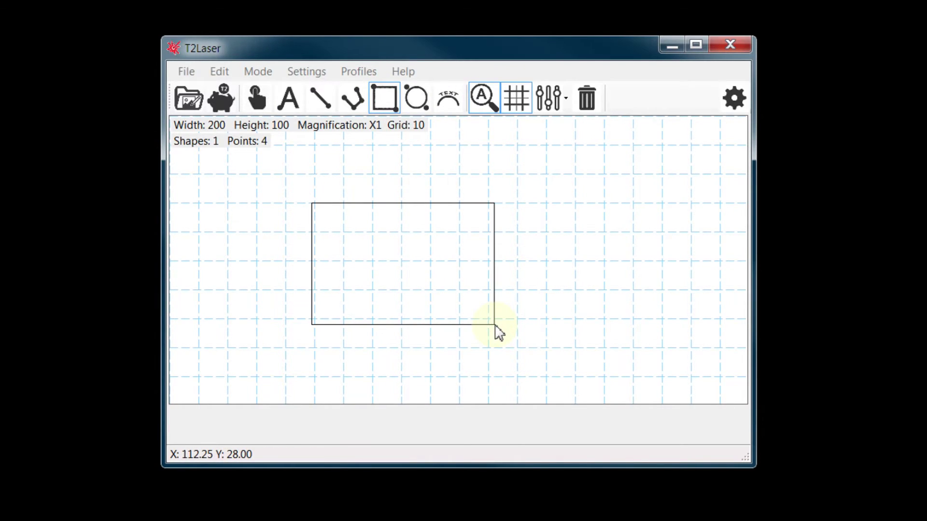
pyautogui.click(256, 98)
pyautogui.click(403, 204)
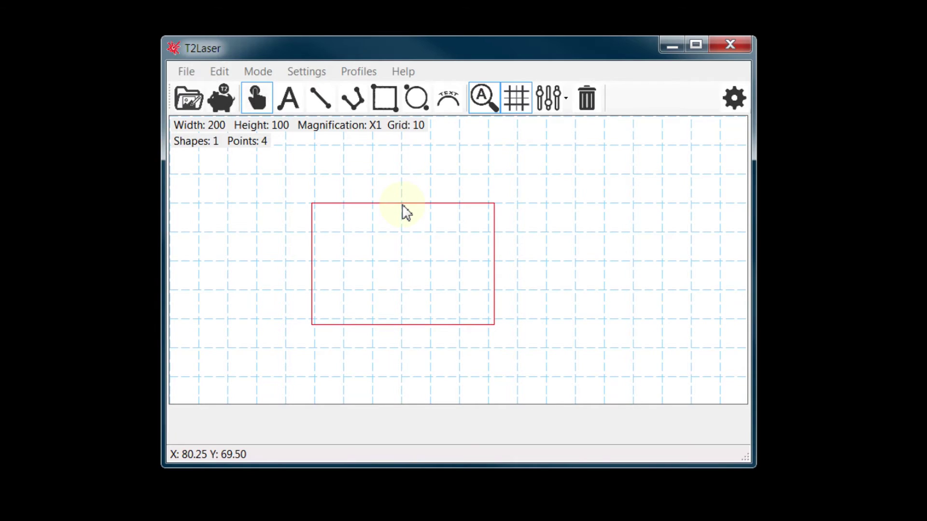
# Set the rectangle's corners to 20,20 and 70,70, making a 50 by 50 square
pyautogui.doubleClick(403, 203)
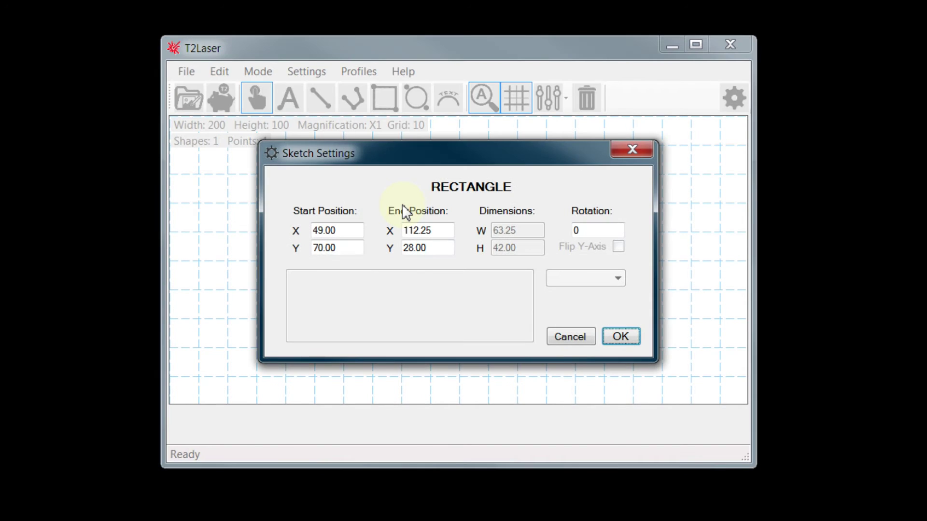
pyautogui.doubleClick(356, 232)
pyautogui.write('20')
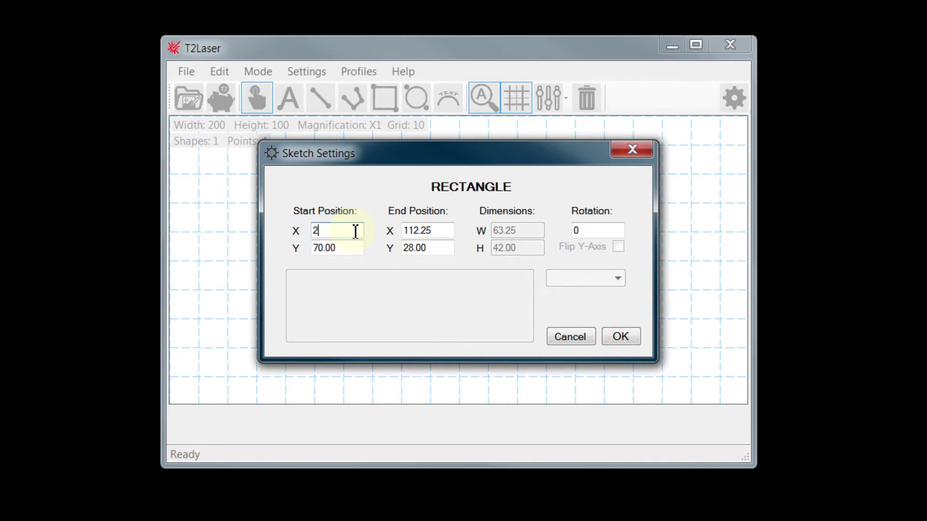
pyautogui.press('Tab')
pyautogui.write('20')
pyautogui.press('Tab')
pyautogui.write('70')
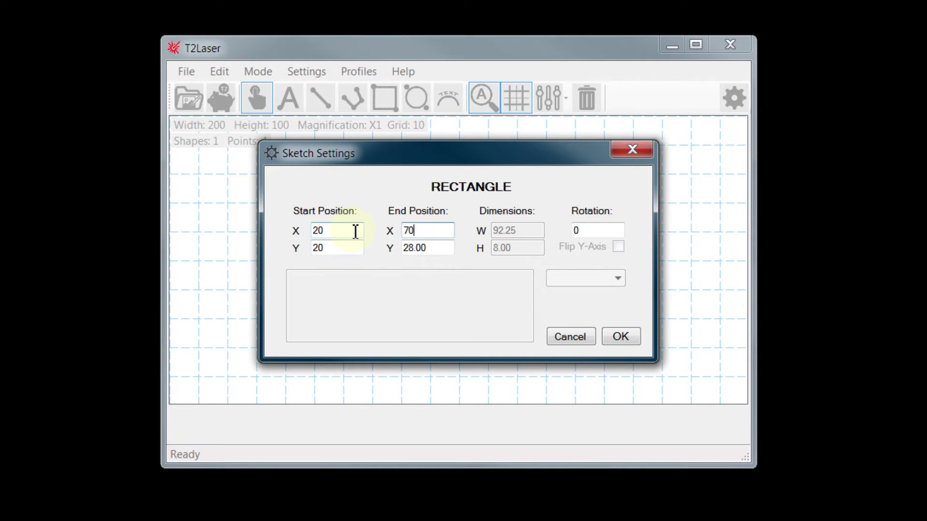
pyautogui.press('Tab')
pyautogui.write('70')
pyautogui.press('Tab')
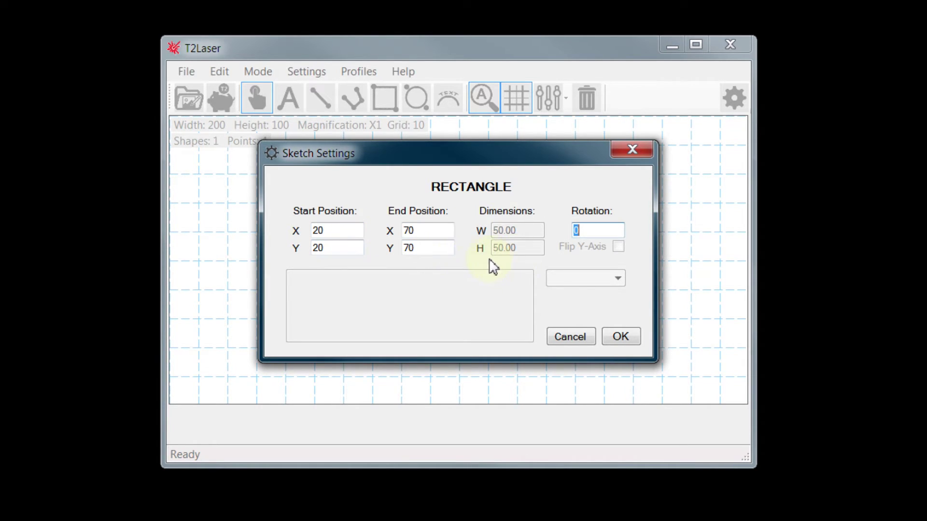
pyautogui.click(621, 337)
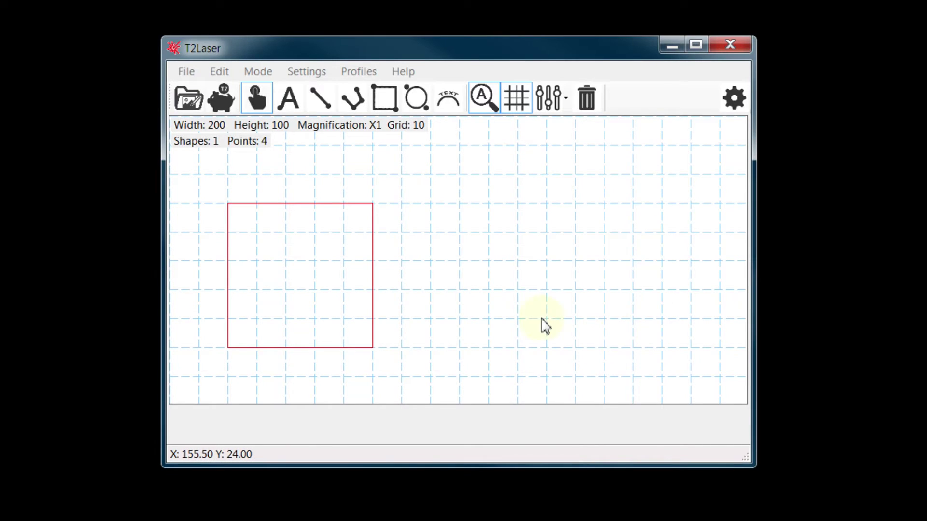
# Move the red square toward the centre, then clear the sketch and hide the grid
pyautogui.click(370, 295)
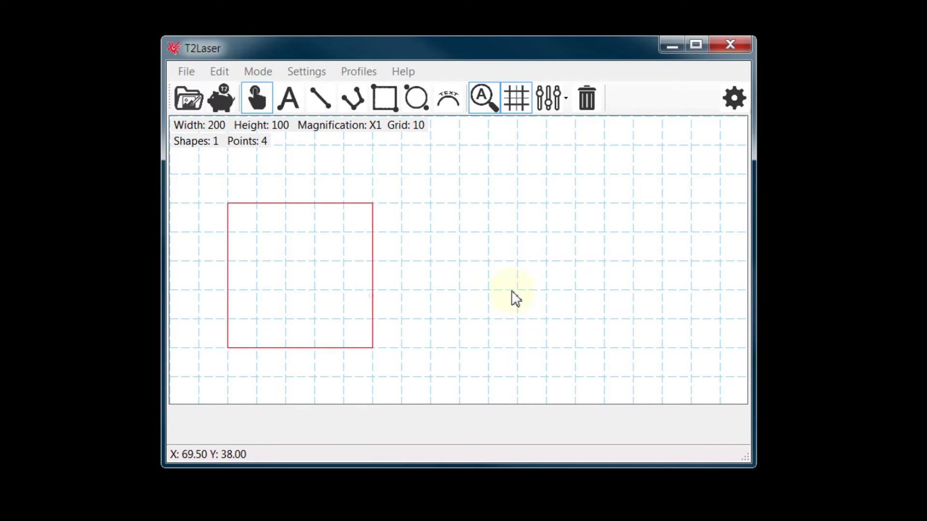
pyautogui.click(530, 295)
pyautogui.moveTo(578, 249); pyautogui.dragTo(522, 293)
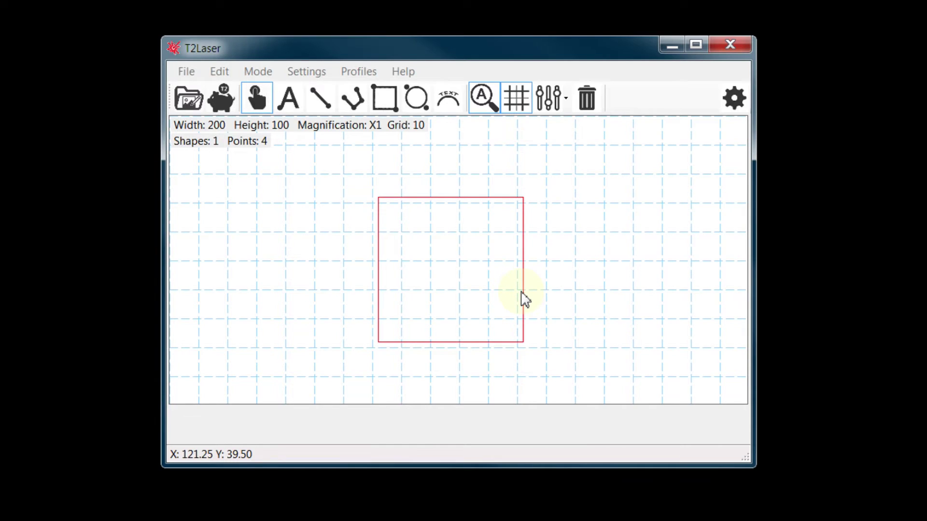
pyautogui.click(587, 98)
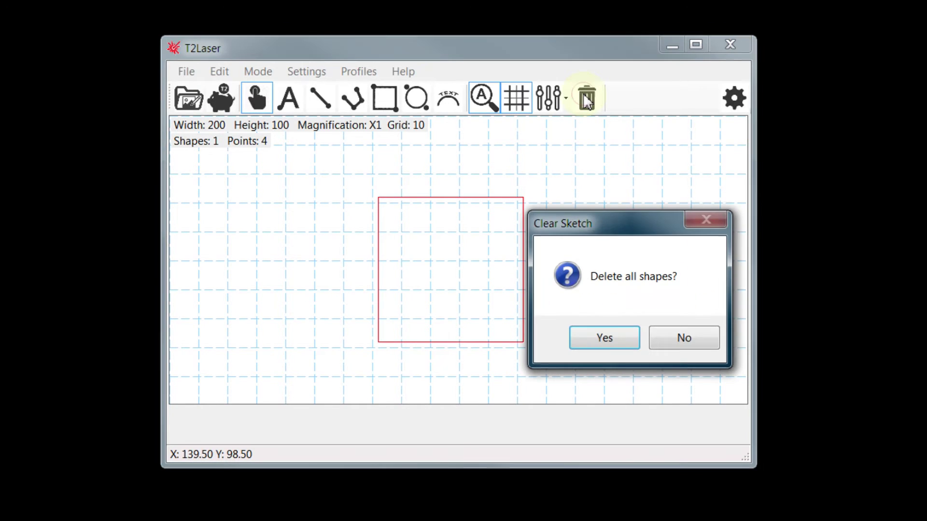
pyautogui.click(601, 337)
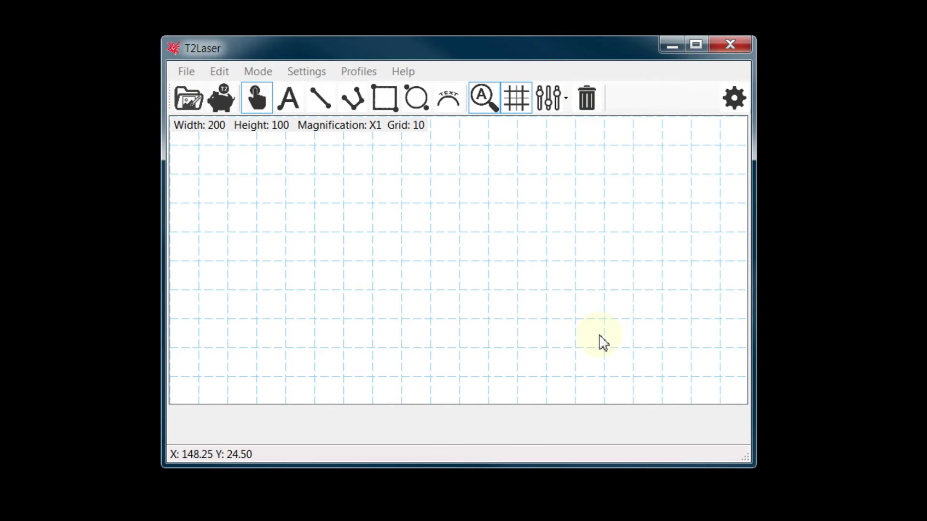
pyautogui.click(518, 109)
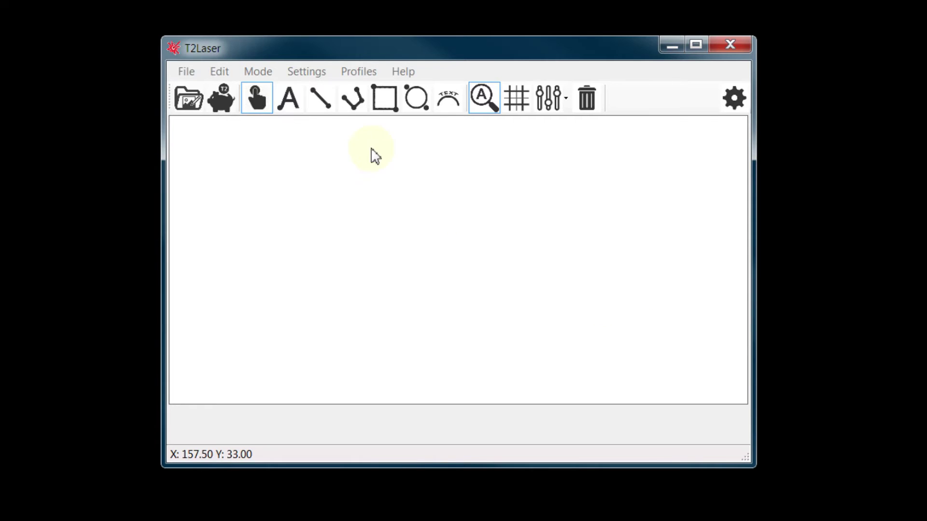
# Add the text 'some text' near the canvas centre
pyautogui.click(298, 110)
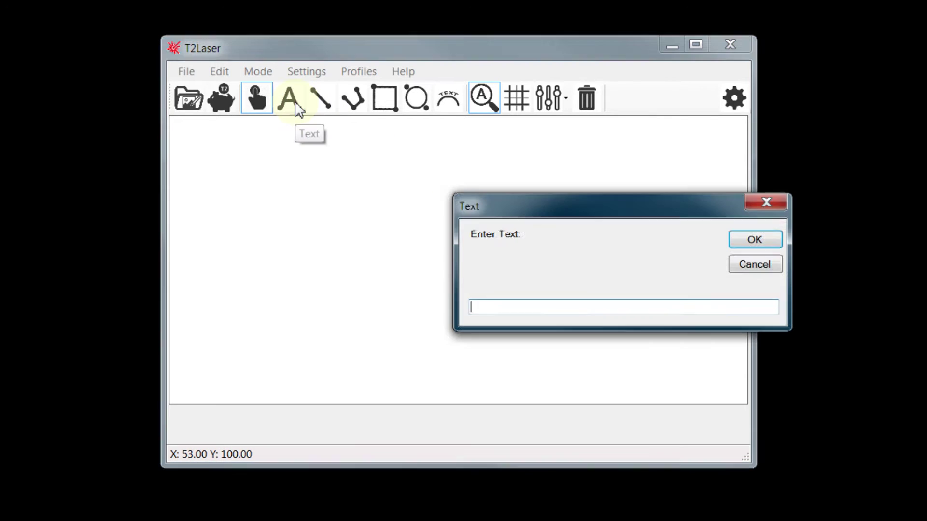
pyautogui.write('some text')
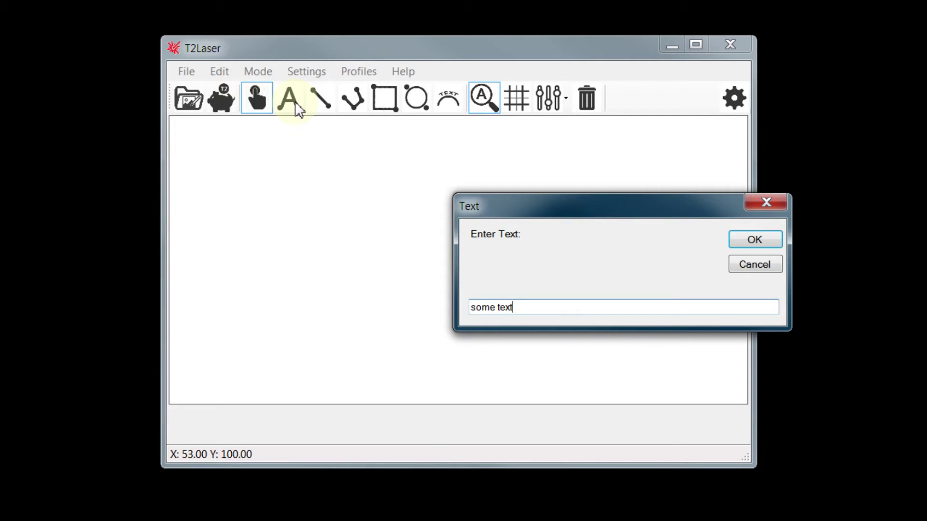
pyautogui.press('Return')
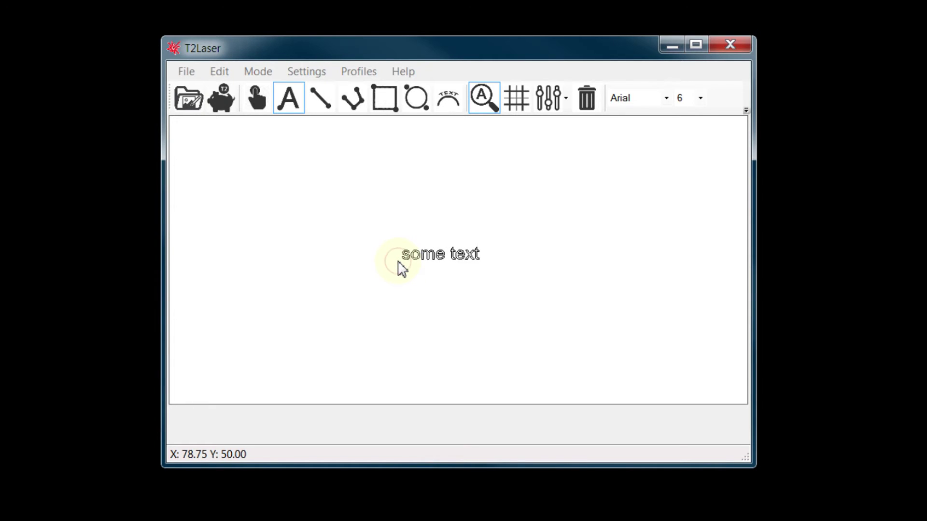
pyautogui.click(399, 263)
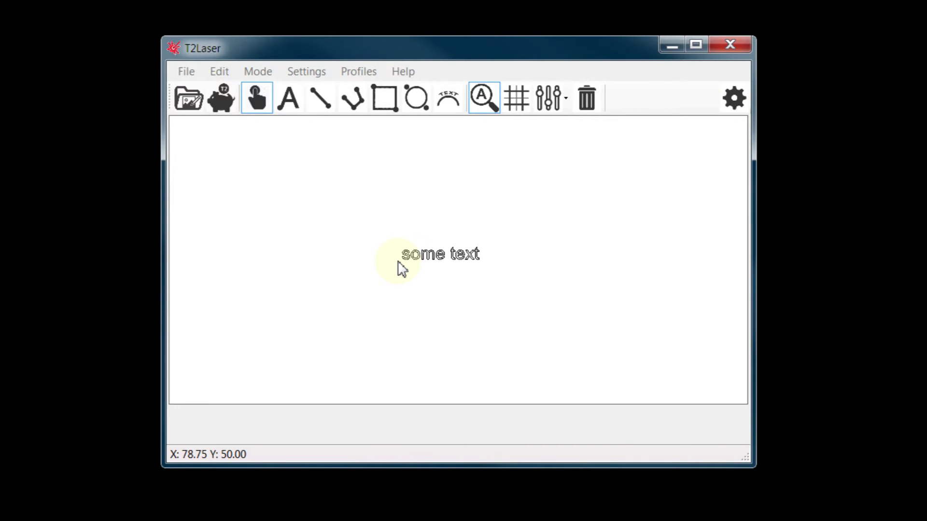
# Change the text's font to Broadway
pyautogui.click(423, 260)
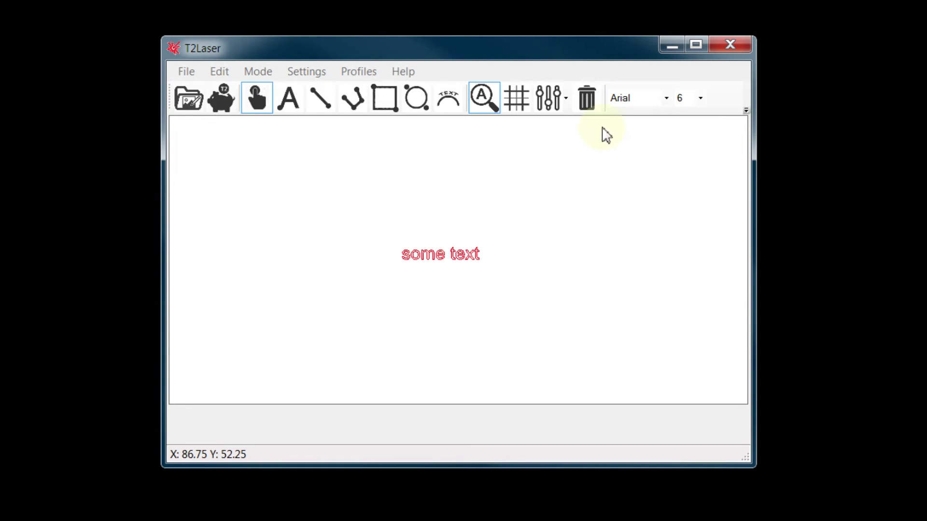
pyautogui.click(668, 98)
pyautogui.press('Down')
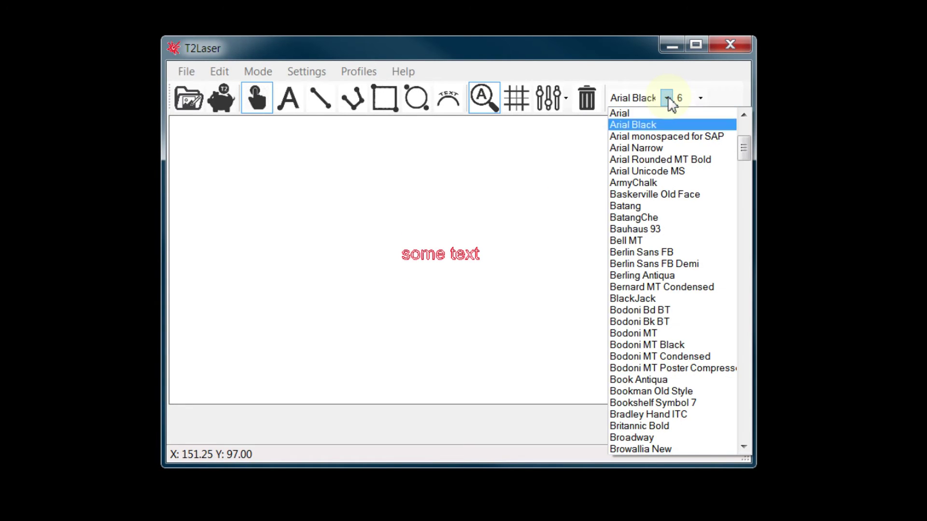
pyautogui.press('Down')
pyautogui.press('Down')
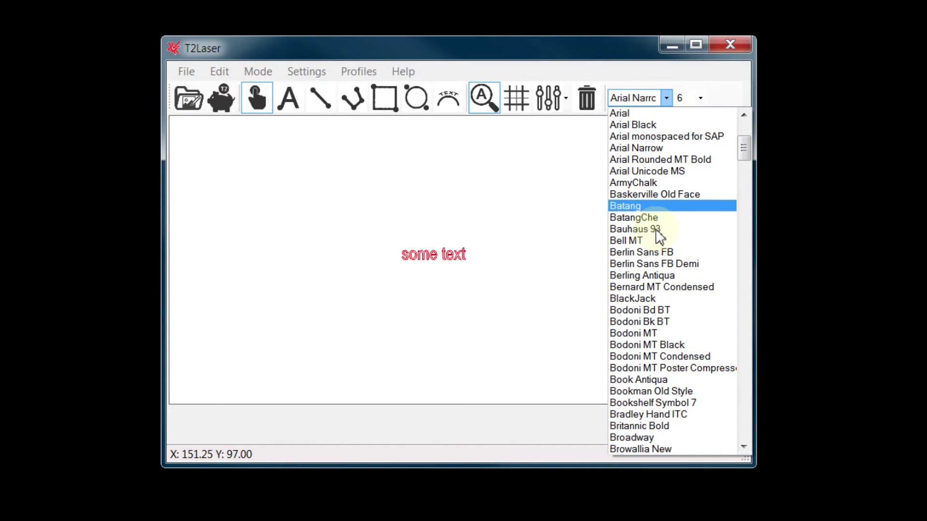
pyautogui.click(633, 439)
# Set the font size to 16 and move the text toward the centre
pyautogui.click(700, 98)
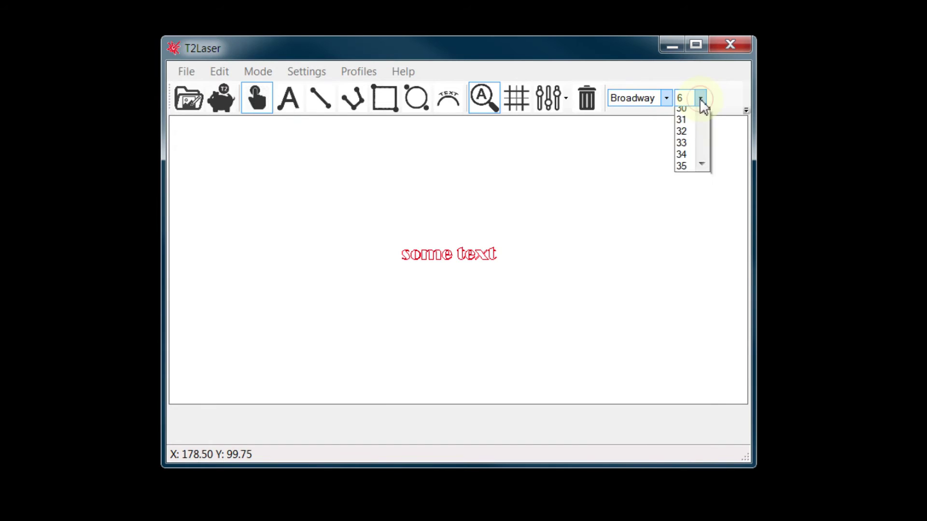
pyautogui.click(689, 187)
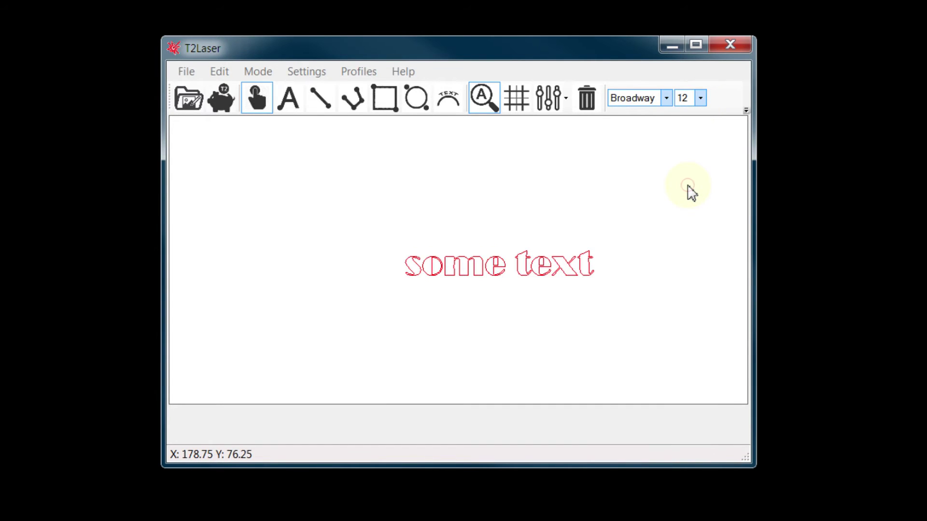
pyautogui.click(700, 98)
pyautogui.press('Down')
pyautogui.press('Down')
pyautogui.press('Down')
pyautogui.press('Down')
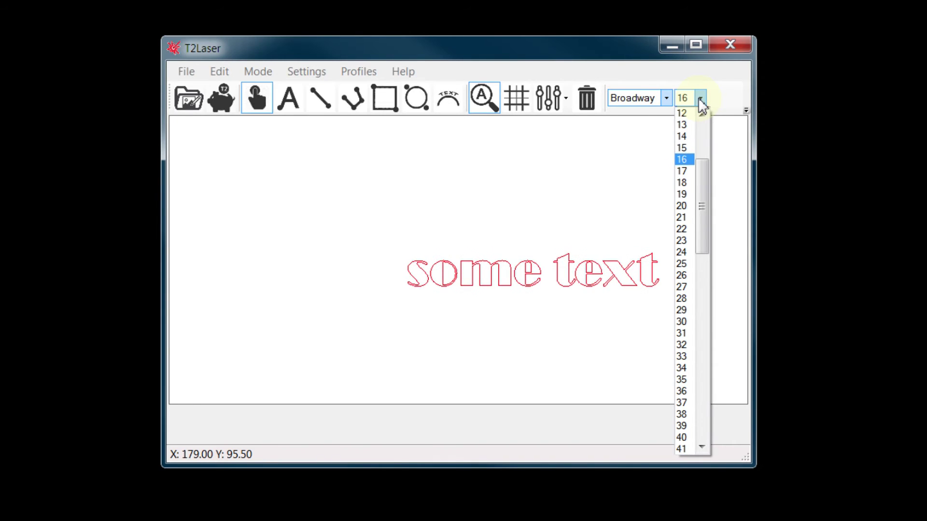
pyautogui.click(698, 97)
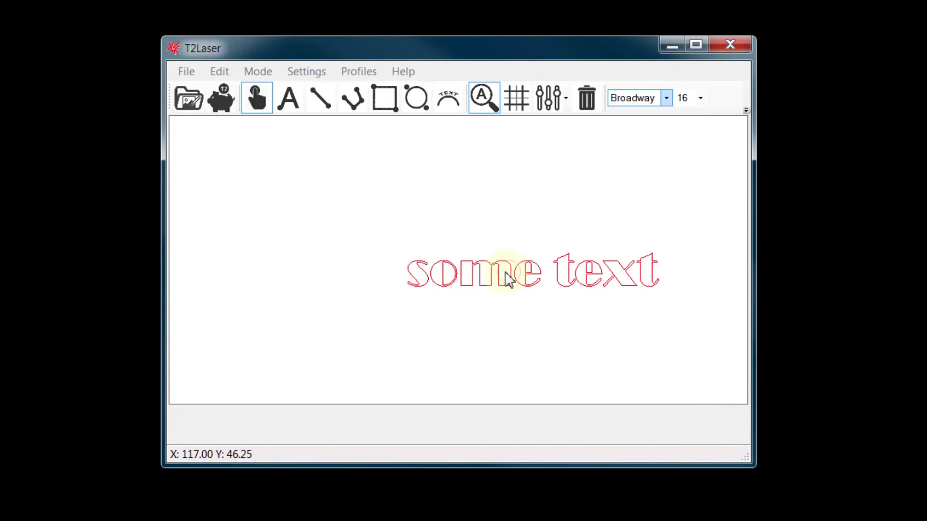
pyautogui.moveTo(507, 275); pyautogui.dragTo(436, 259)
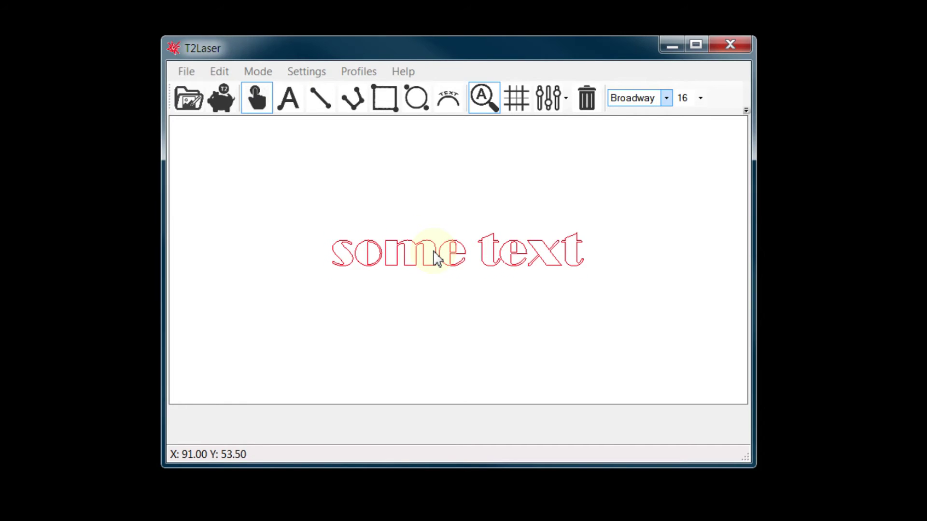
pyautogui.doubleClick(436, 258)
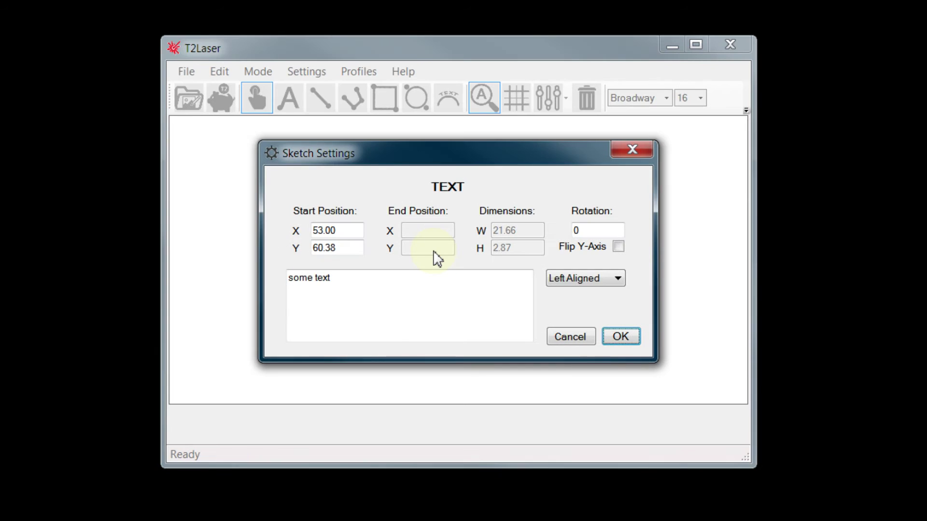
# Add a second line 'additional text' and centre-align both lines
pyautogui.click(416, 280)
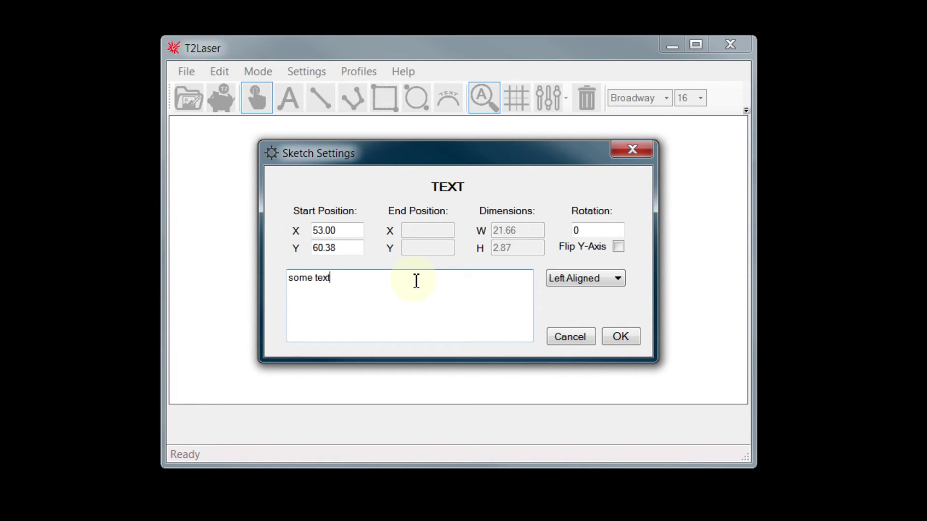
pyautogui.press('Return')
pyautogui.write('additional text')
pyautogui.click(579, 280)
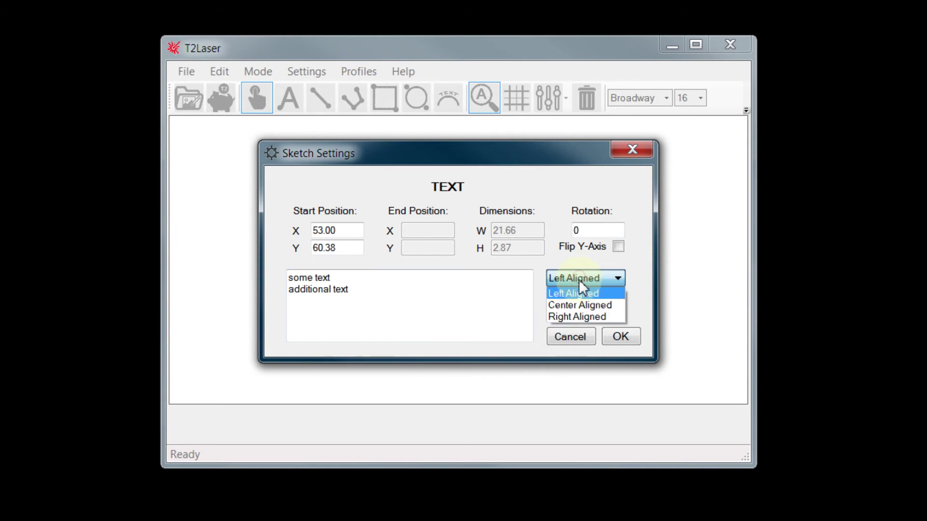
pyautogui.click(579, 304)
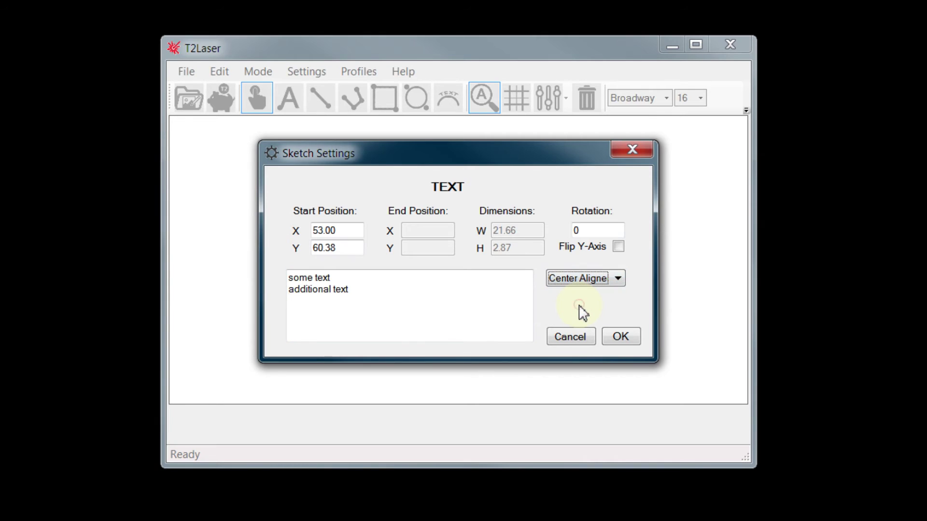
pyautogui.click(613, 334)
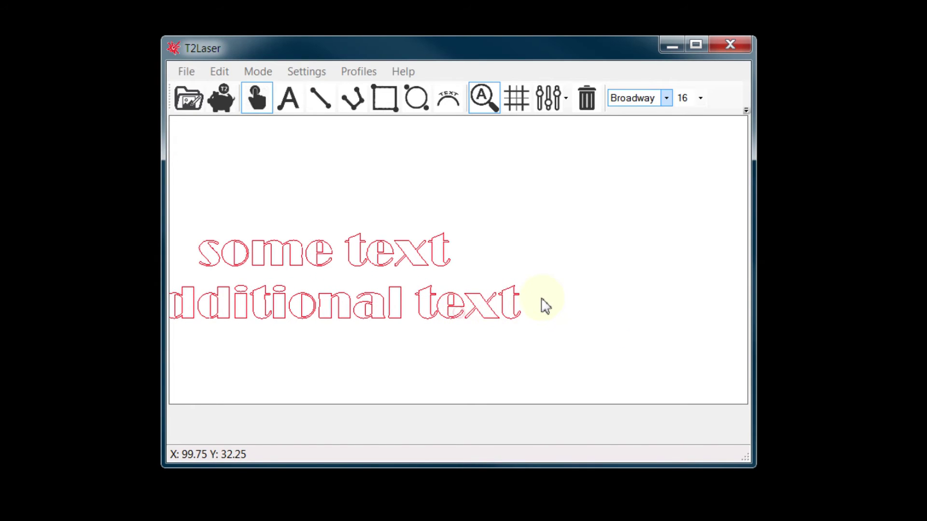
# Drag the two-line text to the canvas centre and deselect it
pyautogui.moveTo(546, 301); pyautogui.dragTo(569, 299)
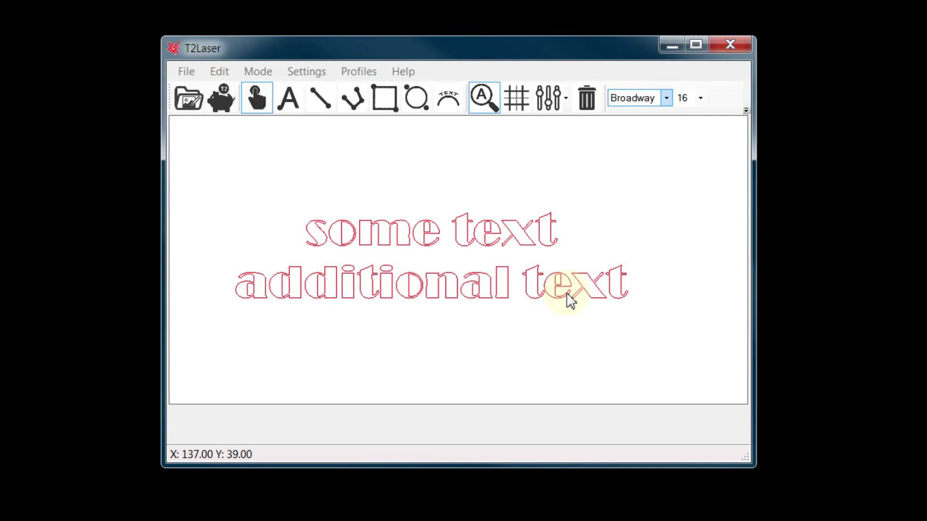
pyautogui.click(571, 300)
pyautogui.click(611, 333)
pyautogui.click(630, 345)
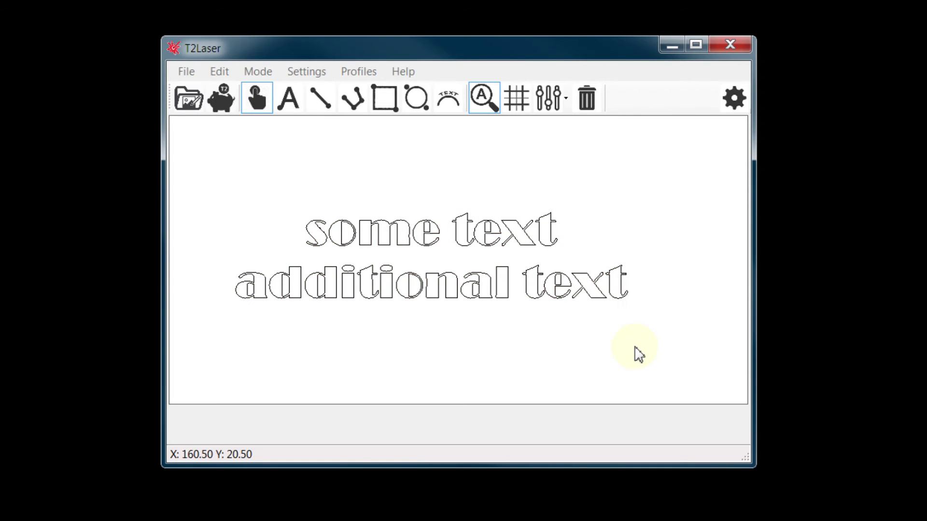
# Clear the text, then draw a wide flat ellipse across the canvas and select it
pyautogui.click(590, 110)
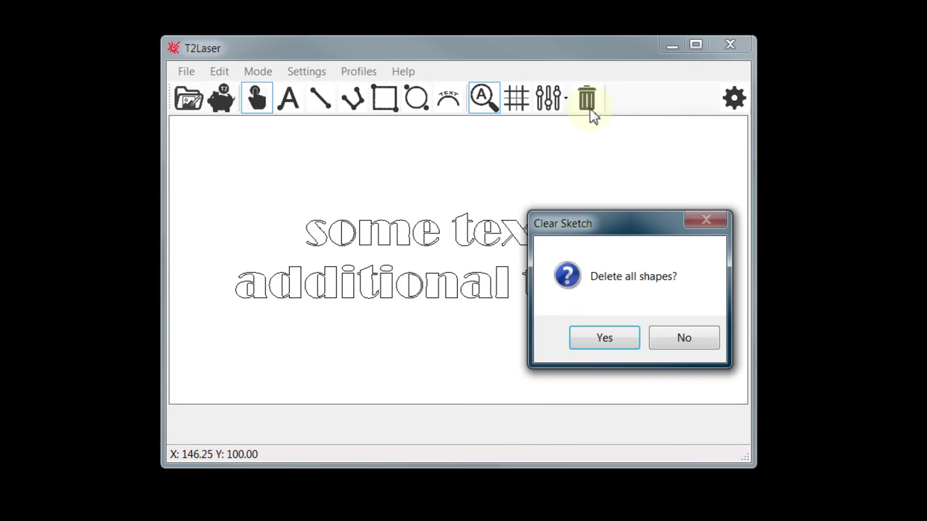
pyautogui.click(604, 343)
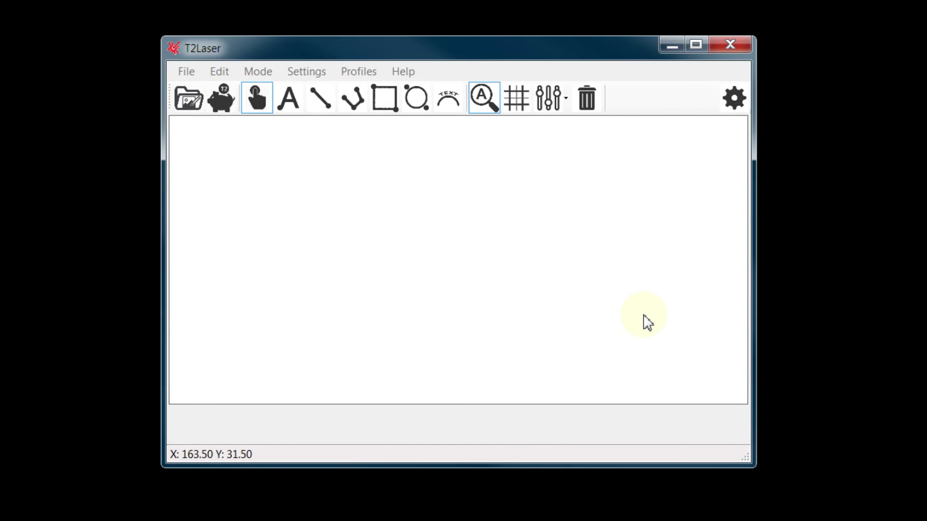
pyautogui.click(422, 112)
pyautogui.moveTo(230, 217)
pyautogui.mouseDown()
pyautogui.moveTo(519, 320)
pyautogui.moveTo(664, 314)
pyautogui.moveTo(681, 311)
pyautogui.moveTo(676, 305)
pyautogui.mouseUp()
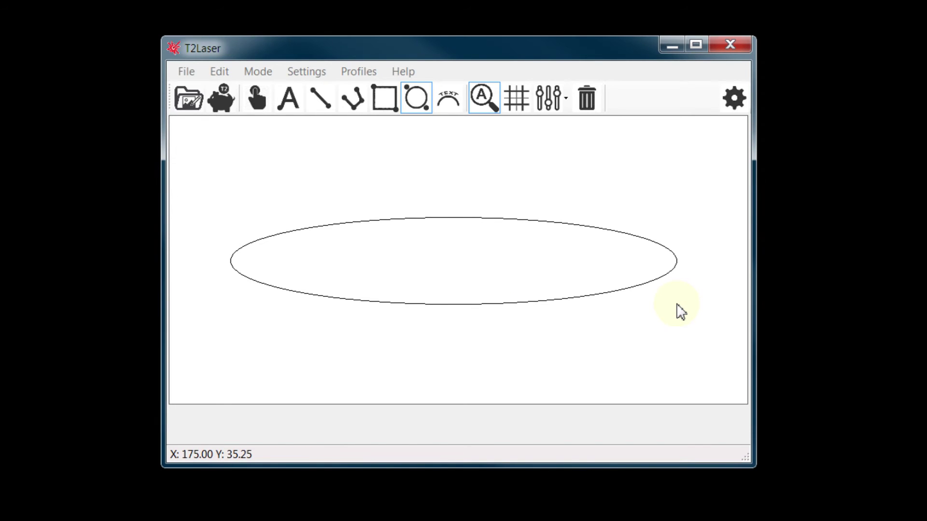
pyautogui.press('Escape')
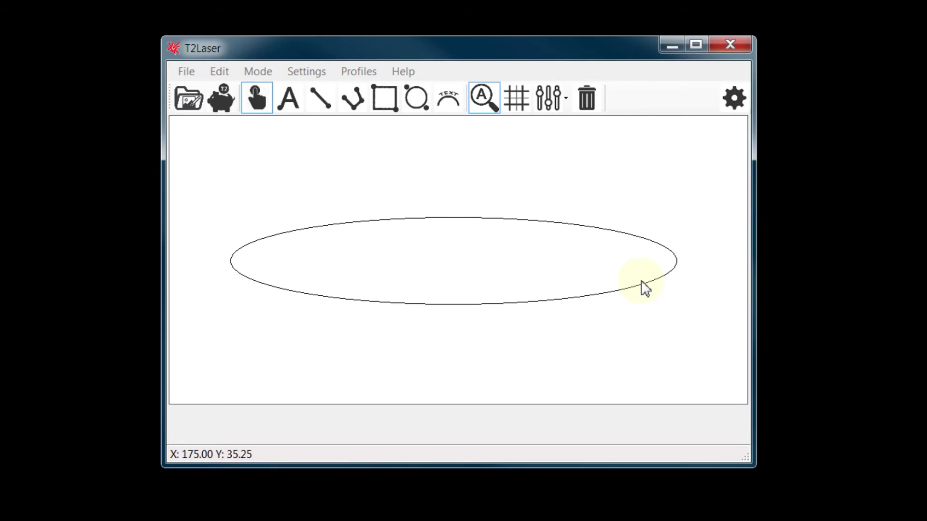
pyautogui.click(640, 285)
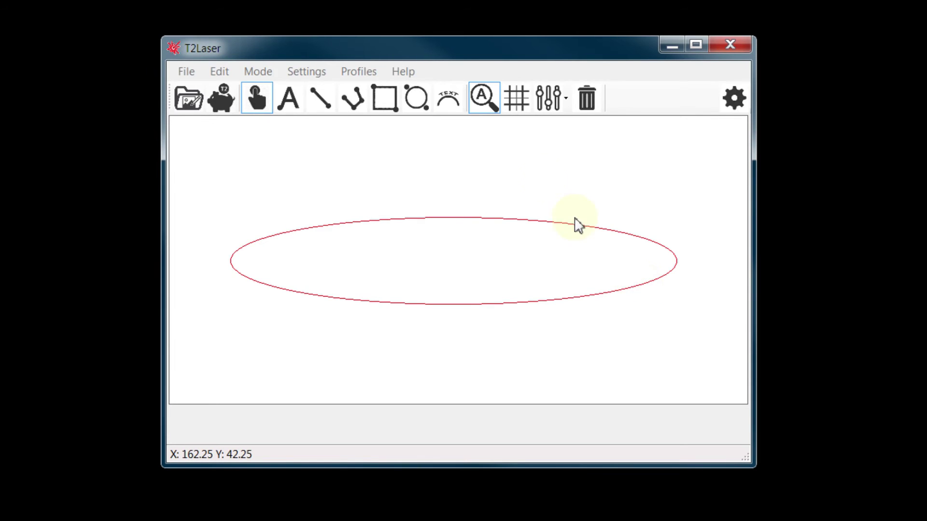
pyautogui.click(447, 101)
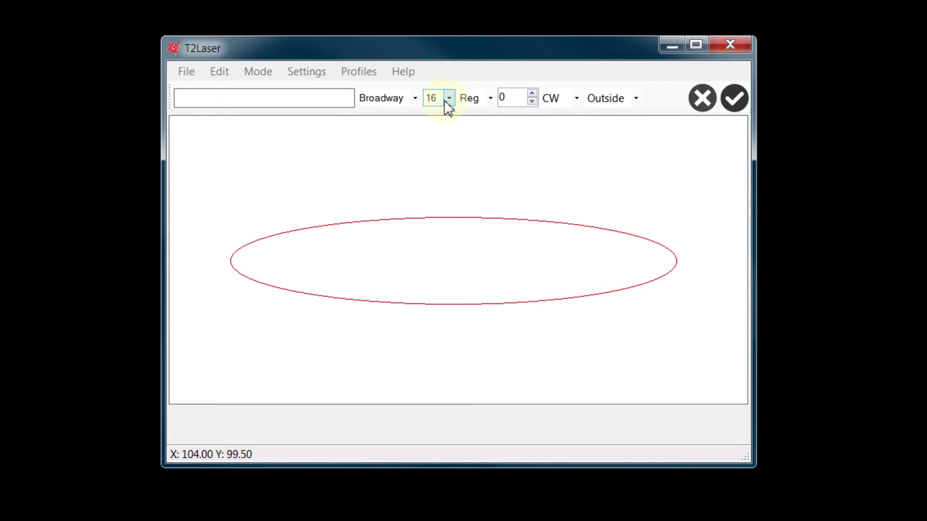
# Enter the arc text 'some text' at font size 8
pyautogui.write('some text')
pyautogui.click(448, 99)
pyautogui.scroll(5, 451, 122)
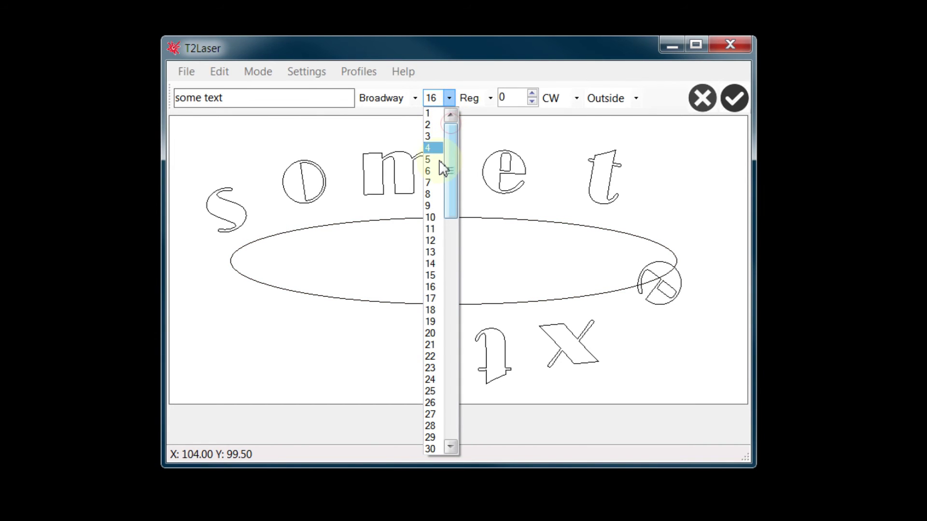
pyautogui.click(440, 196)
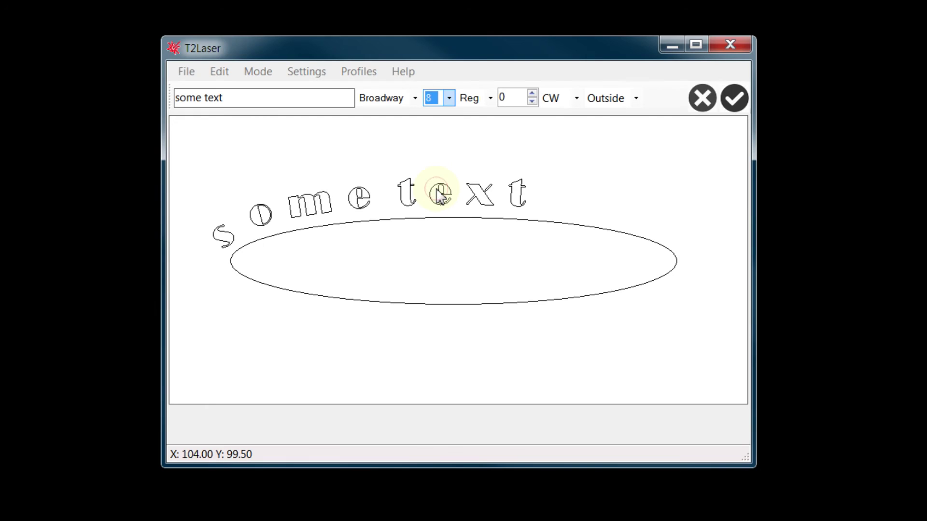
# Raise the arc text offset to 26
pyautogui.click(533, 102)
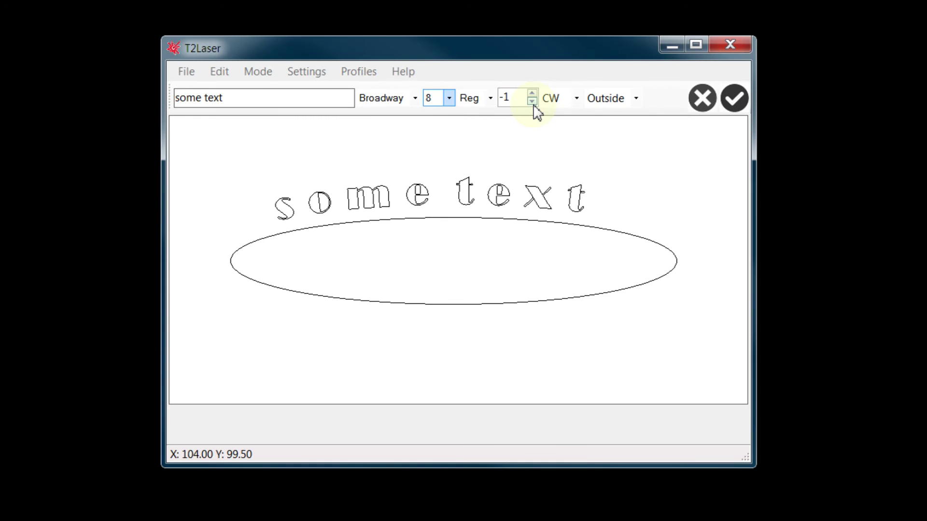
pyautogui.click(532, 92)
pyautogui.click(531, 92)
pyautogui.click(532, 91)
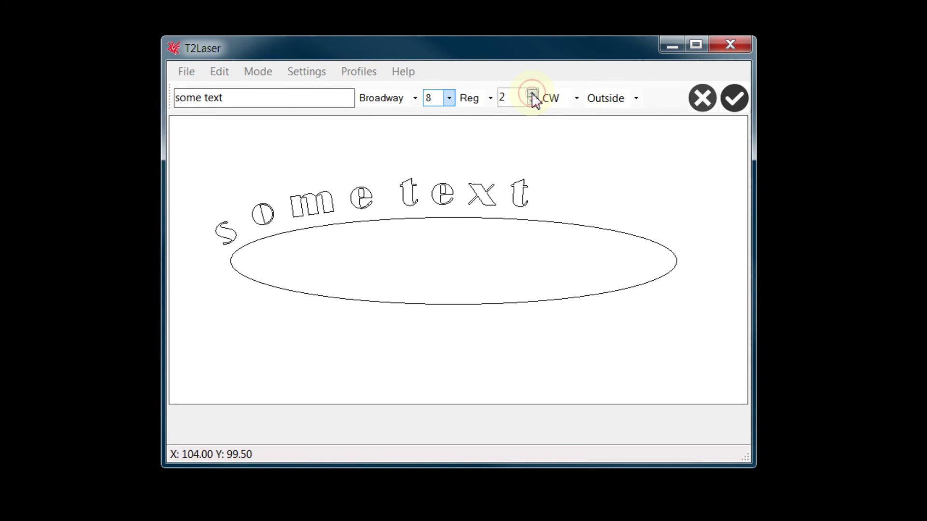
pyautogui.click(531, 92)
pyautogui.click(531, 91)
pyautogui.click(532, 91)
pyautogui.click(532, 91)
pyautogui.click(531, 92)
pyautogui.click(532, 91)
pyautogui.click(532, 92)
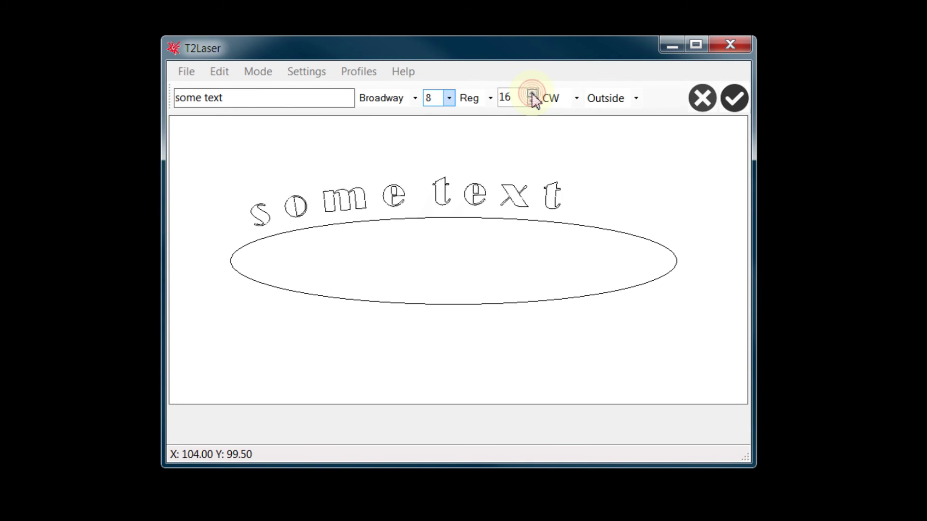
pyautogui.click(532, 92)
pyautogui.click(532, 92)
pyautogui.click(531, 92)
pyautogui.click(531, 91)
pyautogui.click(532, 91)
pyautogui.click(532, 92)
pyautogui.click(532, 92)
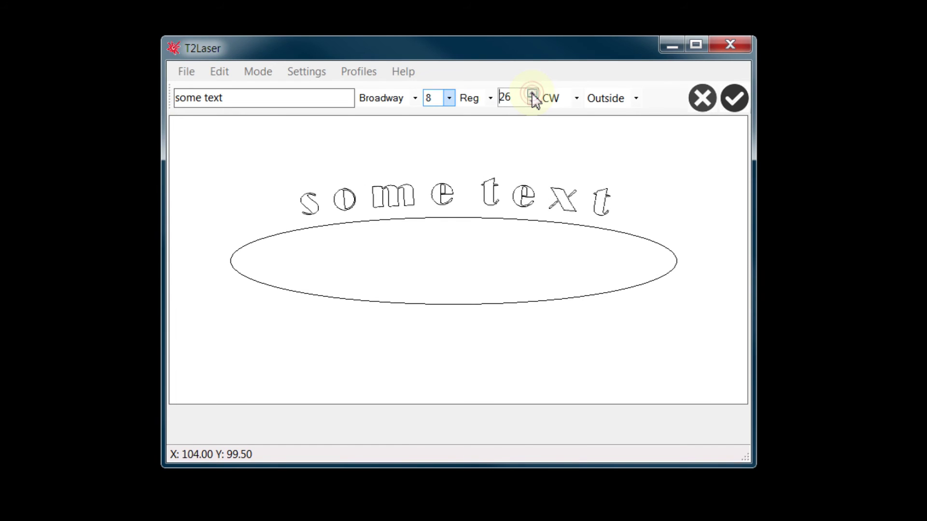
# Run the text counter-clockwise (CCW), placed inside the ellipse
pyautogui.click(555, 99)
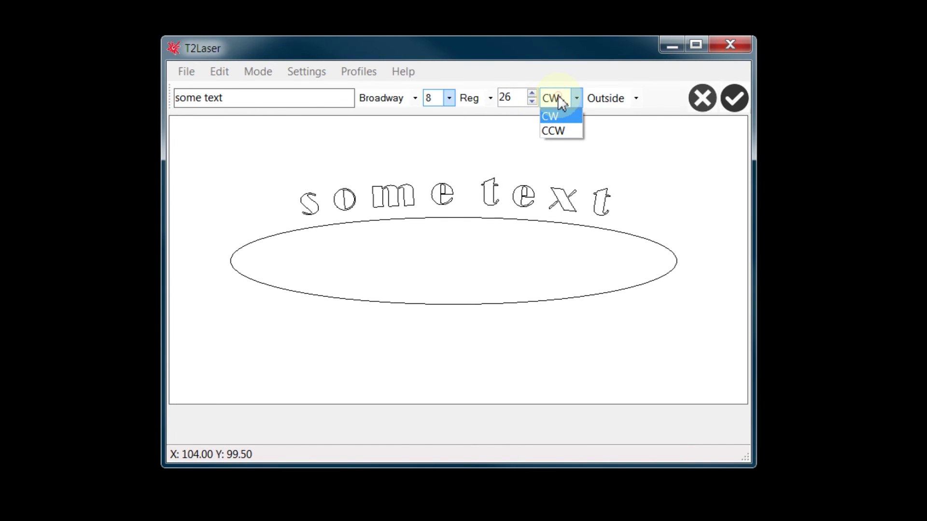
pyautogui.click(558, 129)
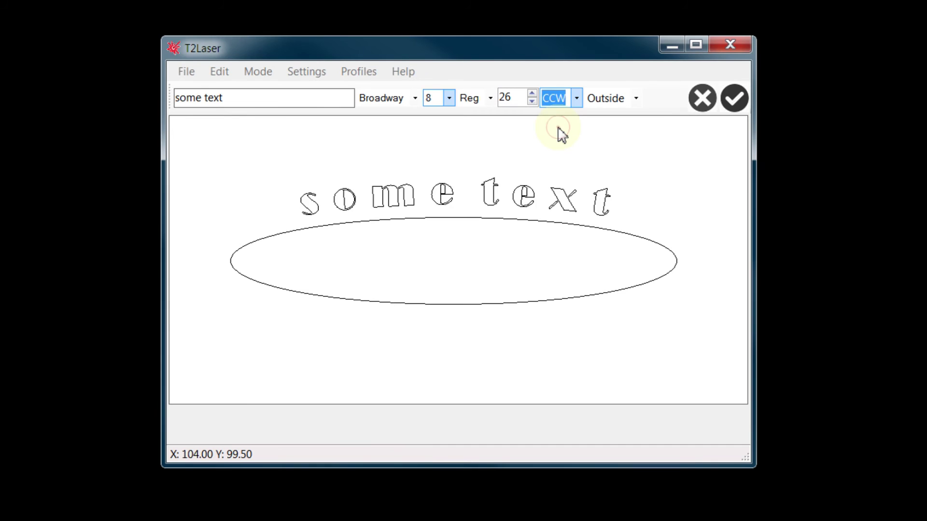
pyautogui.click(596, 98)
pyautogui.click(602, 130)
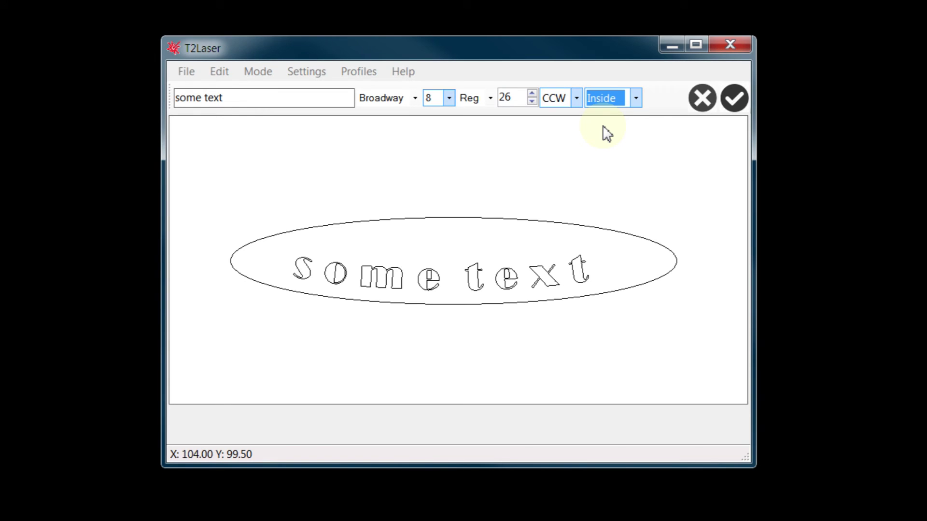
# Accept the arc text and delete the ellipse, leaving only the curved 'some text'
pyautogui.click(730, 105)
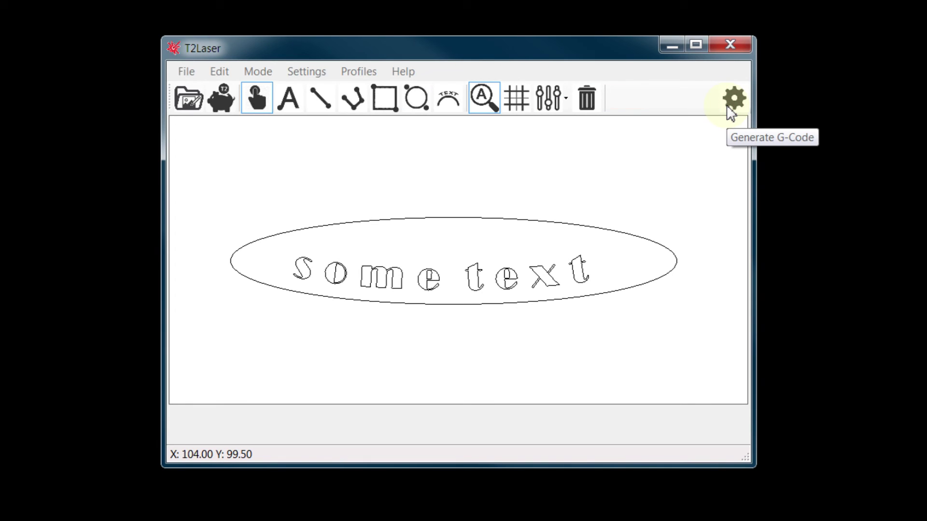
pyautogui.click(573, 228)
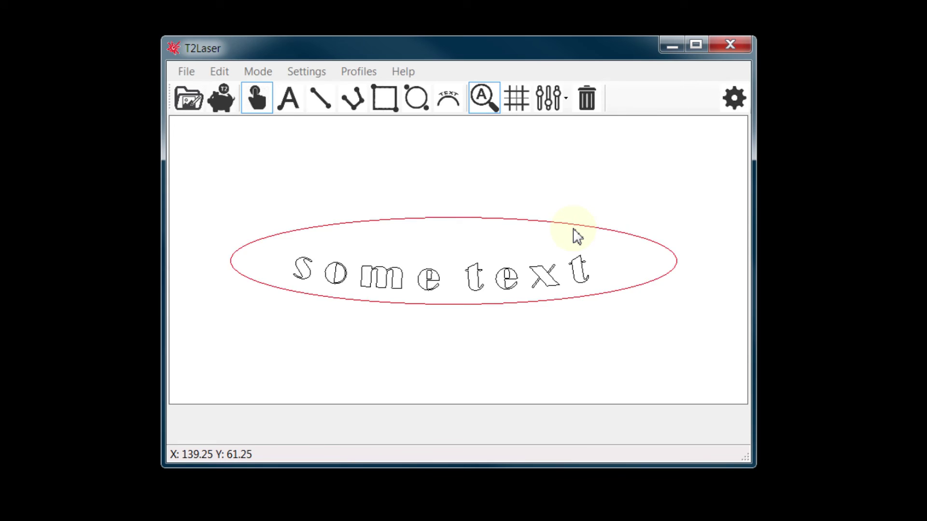
pyautogui.press('Delete')
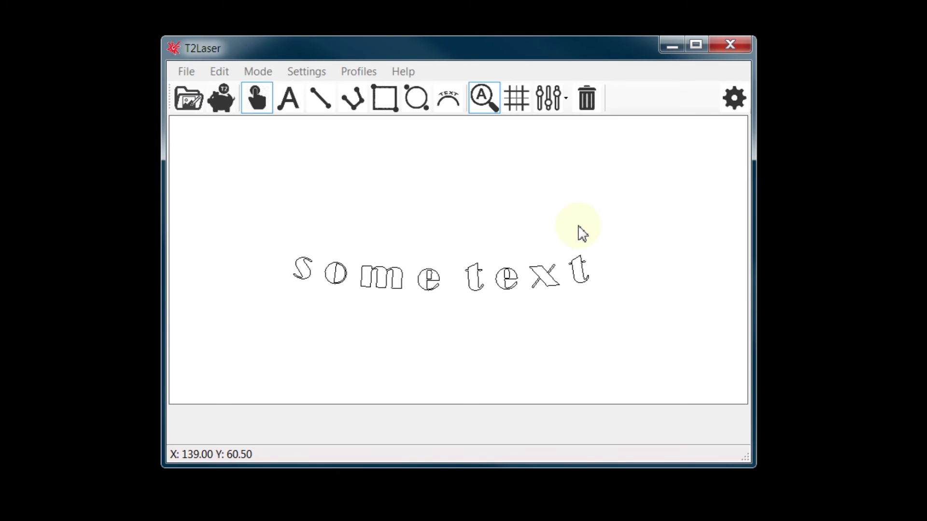
pyautogui.click(732, 97)
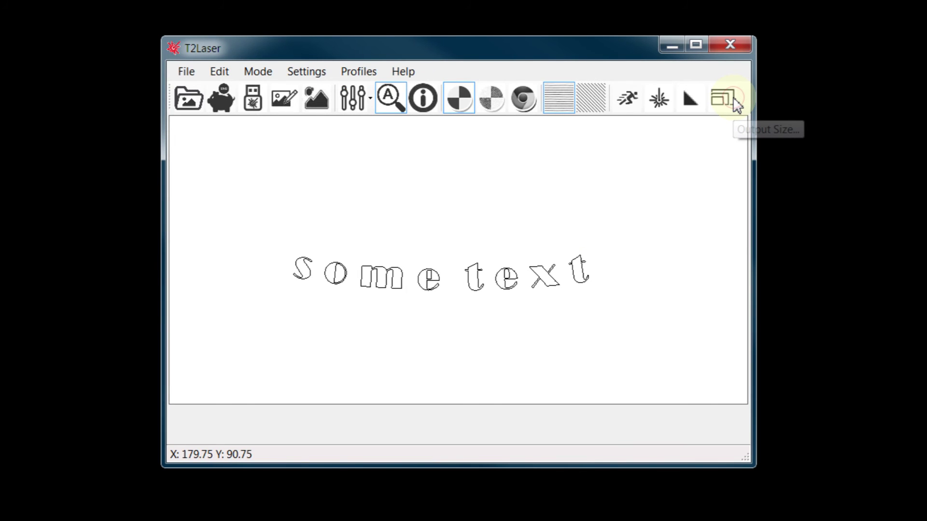
# Switch the engraving mode to Sketch (Filled) to render solid letters
pyautogui.click(256, 74)
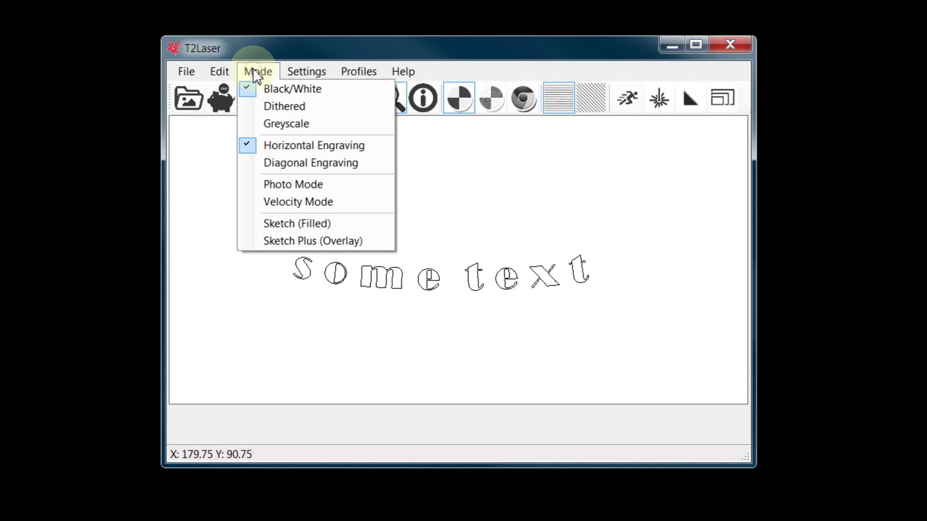
pyautogui.click(272, 224)
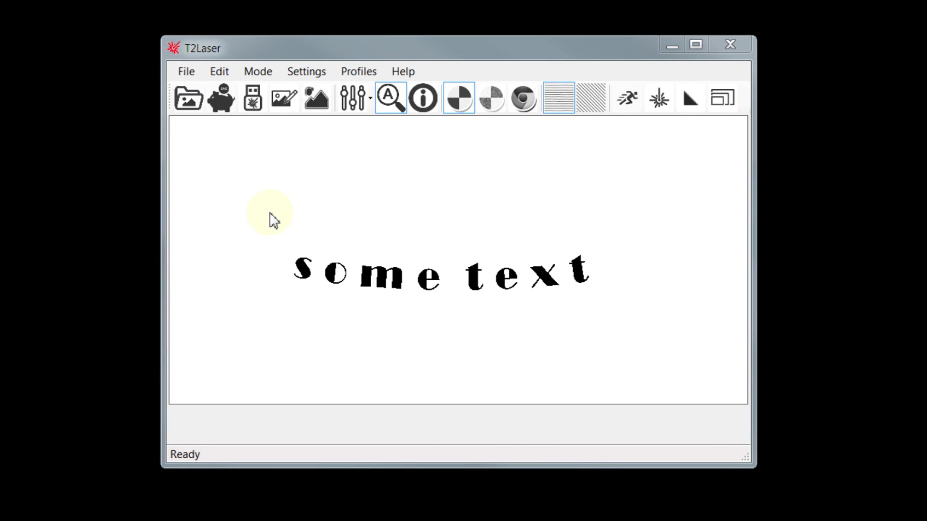
pyautogui.click(283, 105)
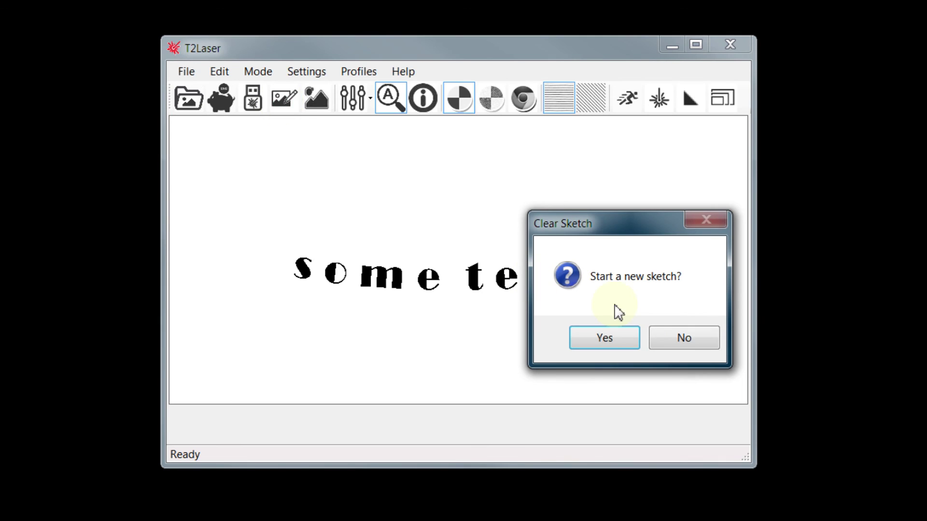
pyautogui.click(682, 338)
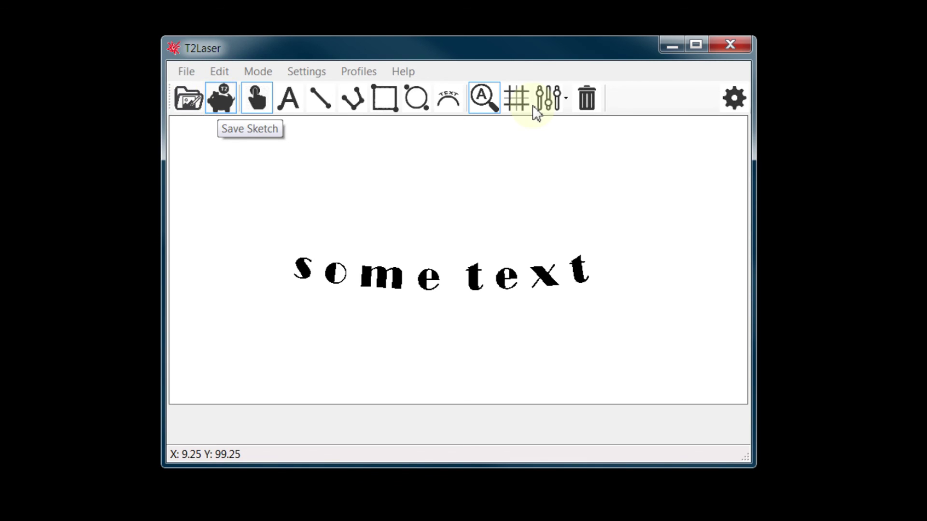
pyautogui.click(732, 97)
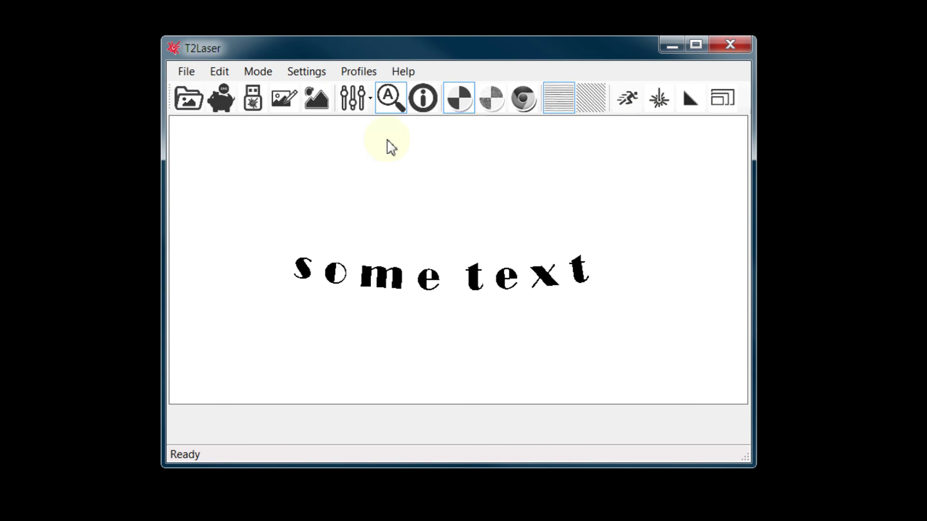
# Open arctext.t2s, replacing the current sketch, to show a circle ringed by arc labels
pyautogui.click(278, 94)
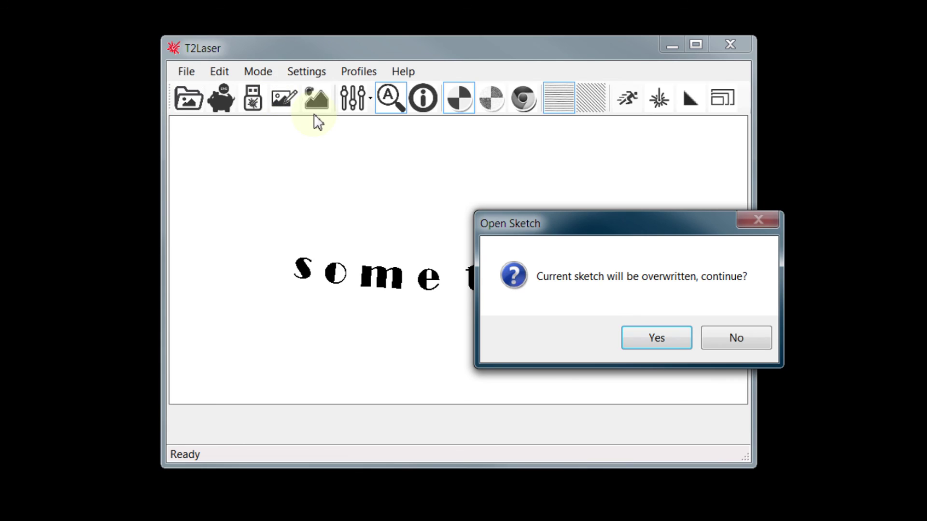
pyautogui.click(660, 346)
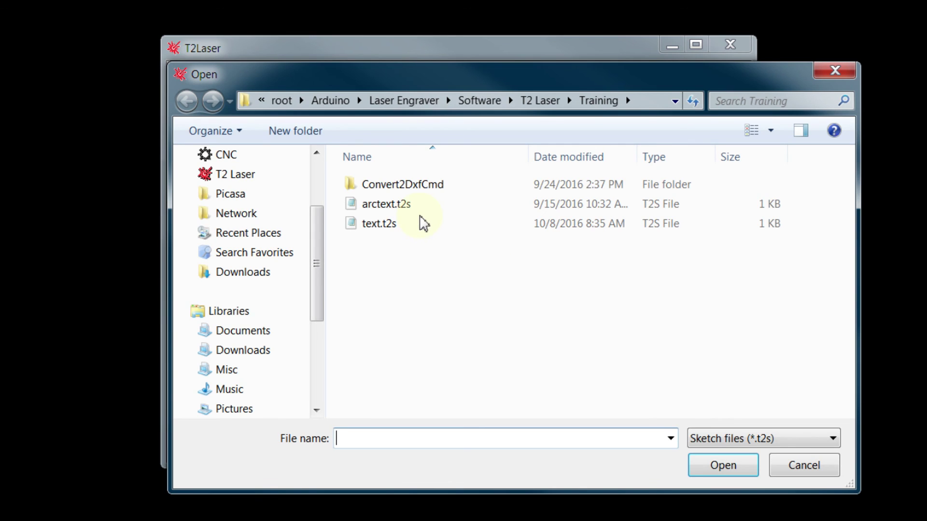
pyautogui.doubleClick(389, 205)
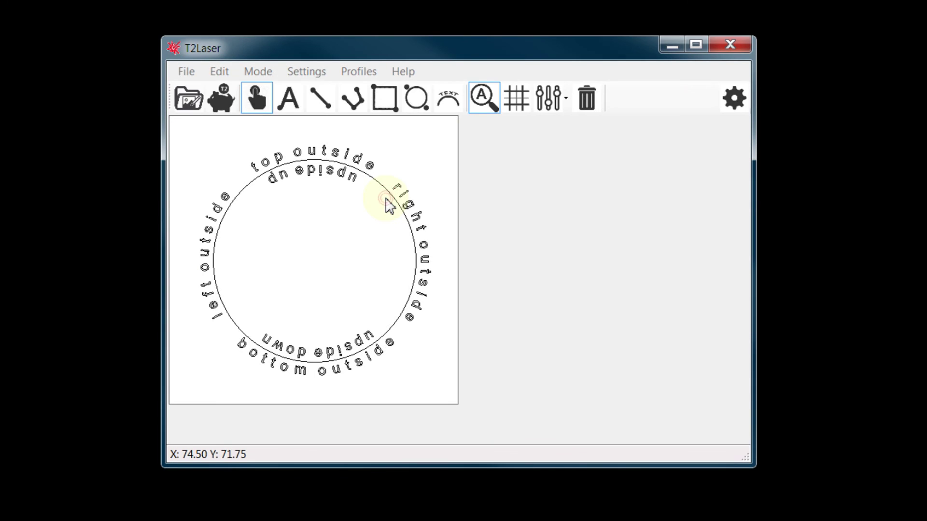